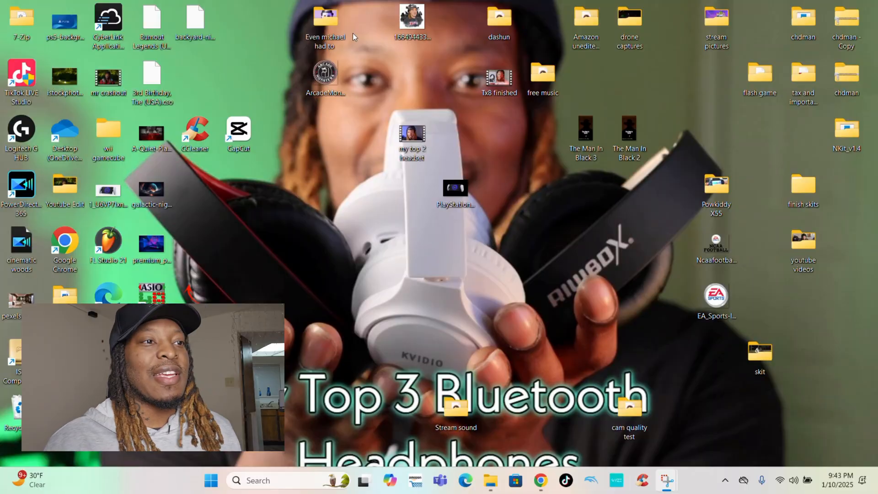
Search Google for 'chdman' in Edge and view the Recalbox Wiki CHDMAN page
{"action": "left_click", "coordinate": [465, 480]}
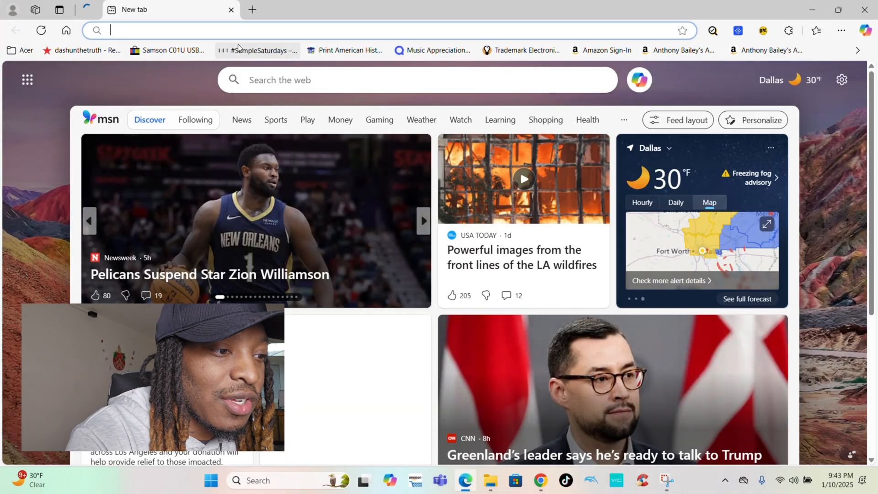
{"action": "left_click", "coordinate": [229, 28]}
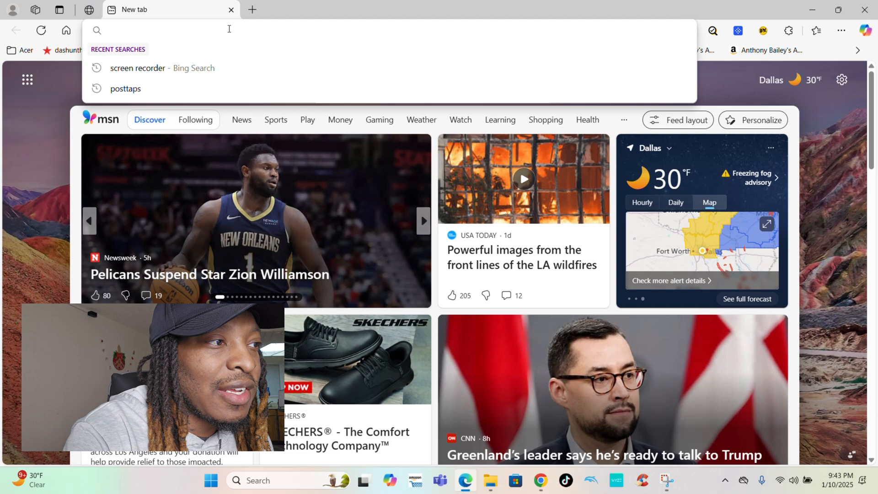
{"action": "type", "text": "www.google.com"}
{"action": "key", "text": "Return"}
{"action": "type", "text": "c"}
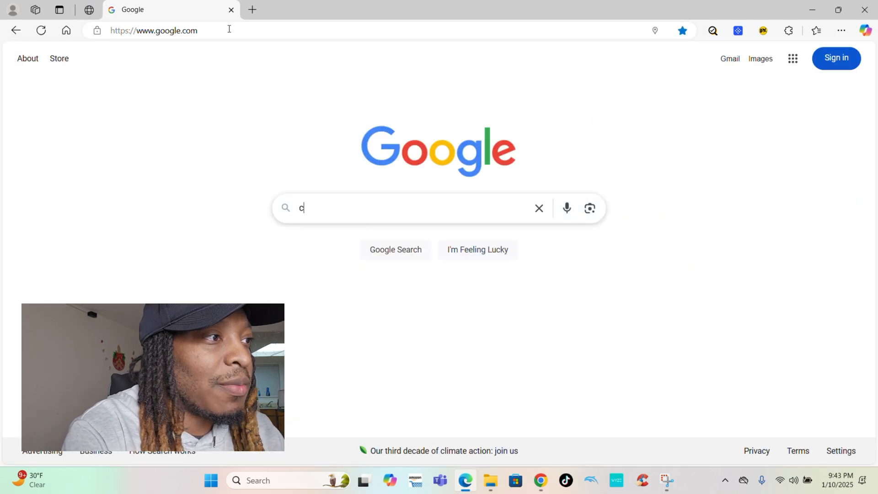
{"action": "type", "text": "hdman"}
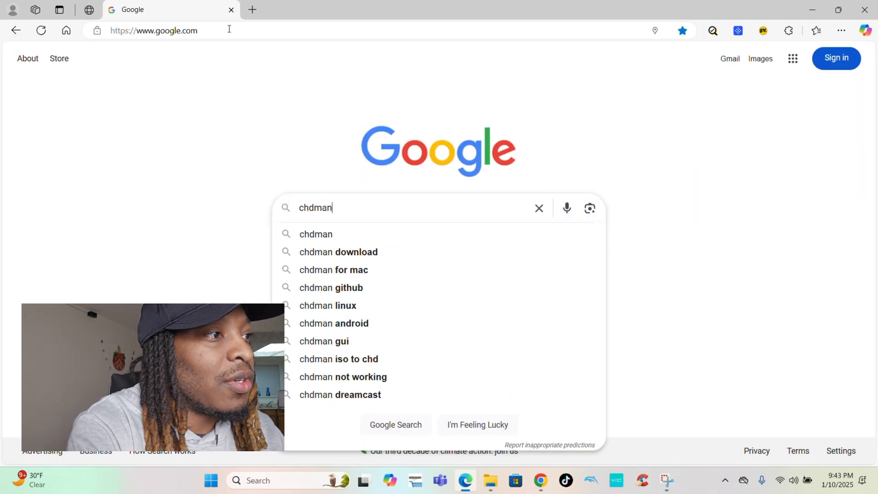
{"action": "key", "text": "Return"}
{"action": "left_click", "coordinate": [160, 176]}
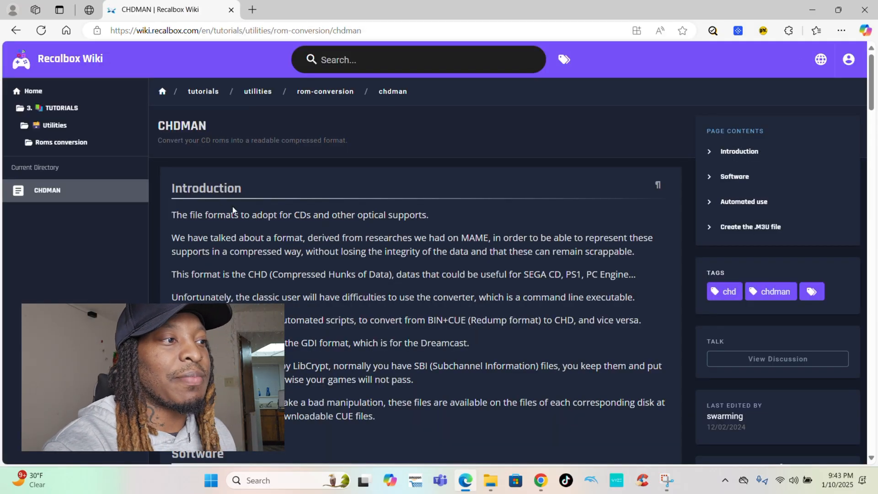
{"action": "scroll", "coordinate": [233, 211], "scroll_direction": "down", "scroll_amount": 1}
{"action": "scroll", "coordinate": [234, 212], "scroll_direction": "down", "scroll_amount": 4}
{"action": "scroll", "coordinate": [233, 212], "scroll_direction": "down", "scroll_amount": 1}
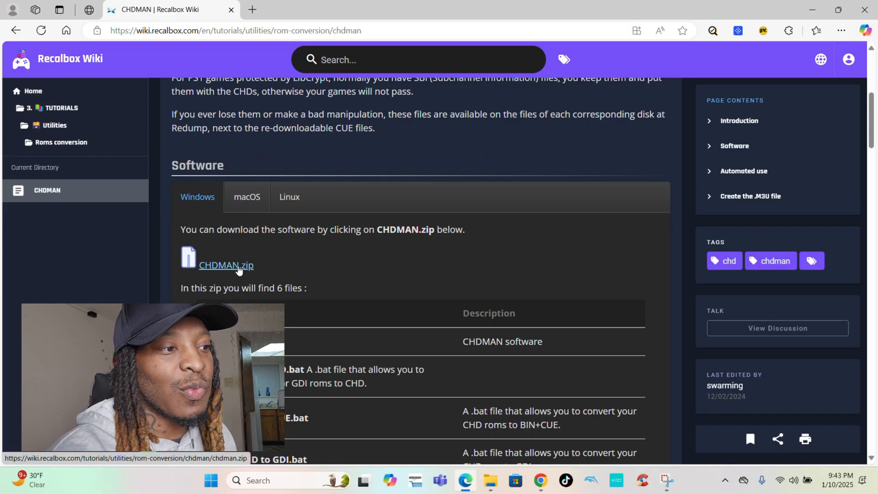
{"action": "left_click", "coordinate": [15, 31]}
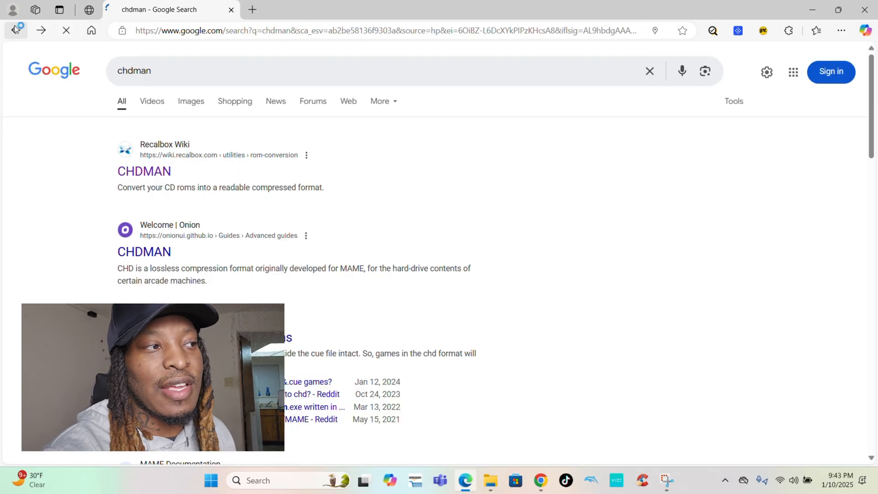
Search for '7zip', view the official 7-Zip download page, then minimize Edge to the desktop
{"action": "double_click", "coordinate": [144, 70]}
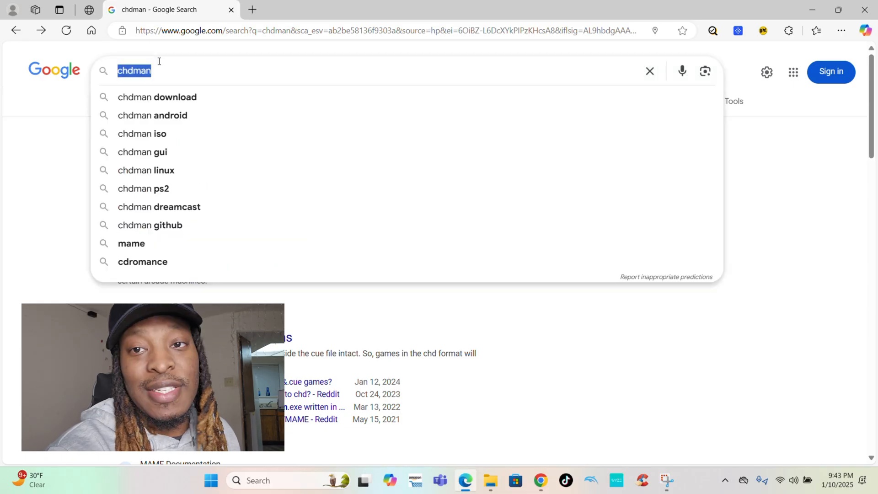
{"action": "type", "text": "7zip"}
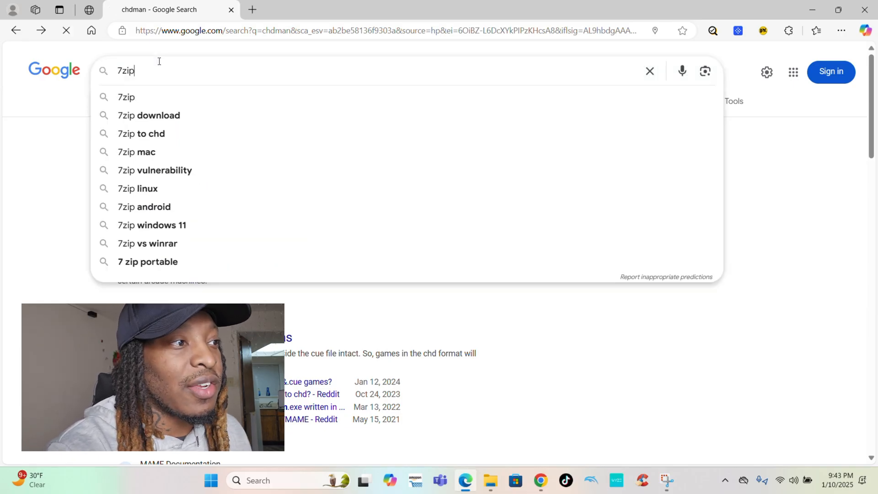
{"action": "key", "text": "Return"}
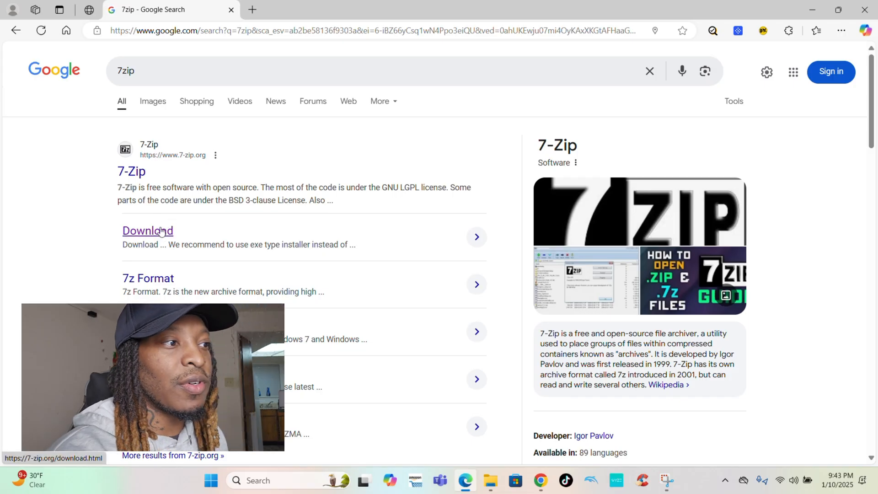
{"action": "left_click", "coordinate": [148, 231]}
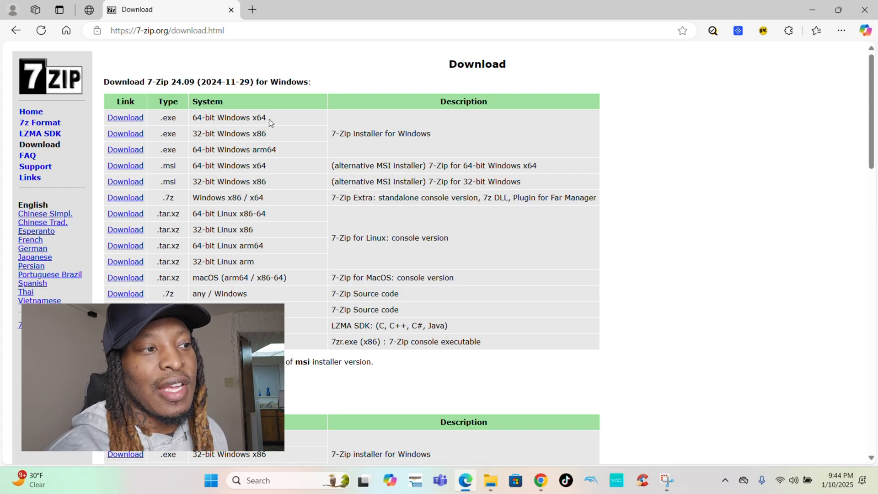
{"action": "left_click", "coordinate": [15, 31]}
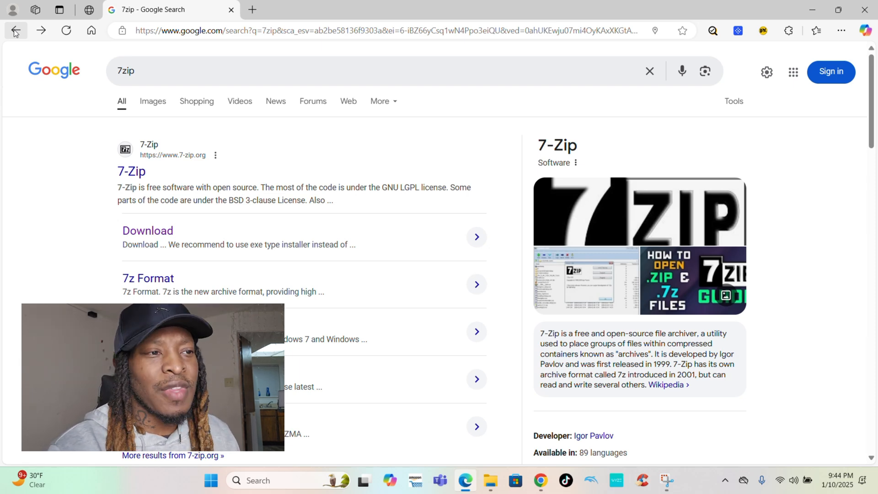
{"action": "left_click", "coordinate": [816, 9]}
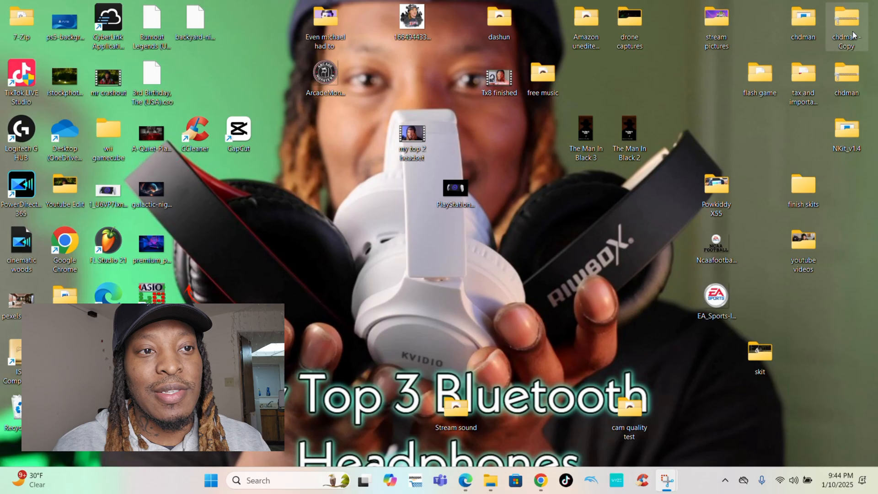
Look into the Downloads folder from the desktop and hide that window again
{"action": "double_click", "coordinate": [801, 182]}
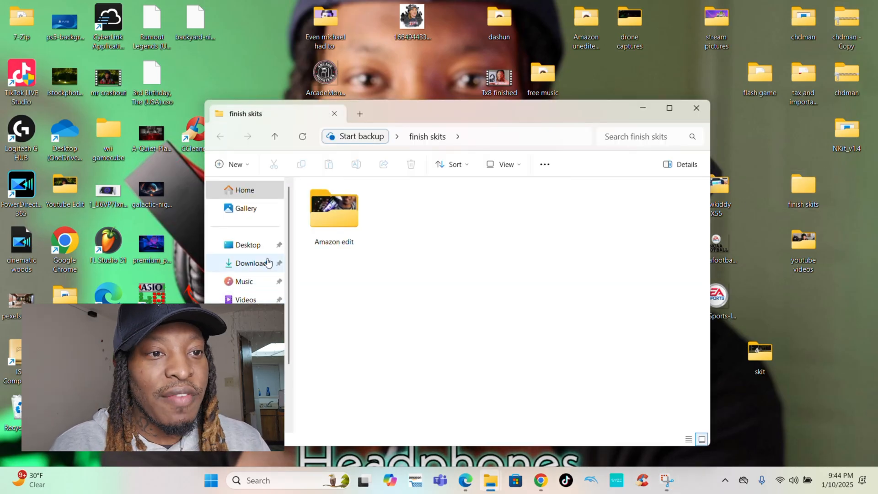
{"action": "left_click", "coordinate": [252, 263]}
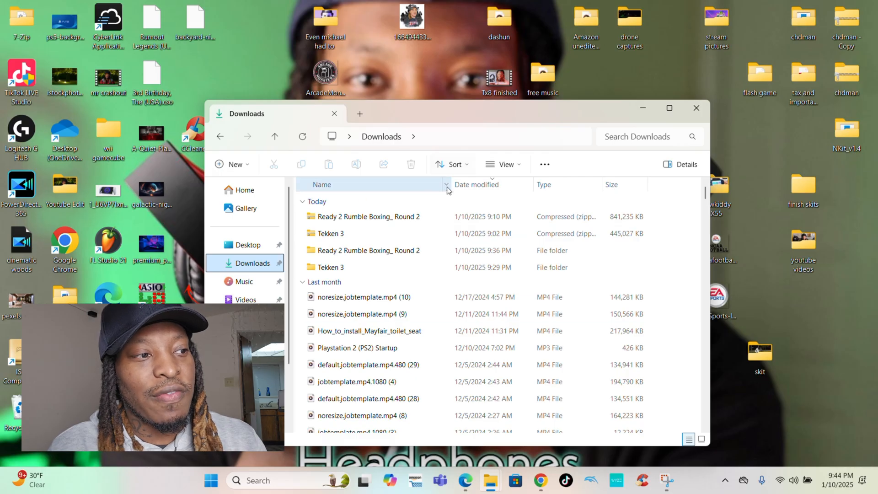
{"action": "left_click", "coordinate": [644, 108]}
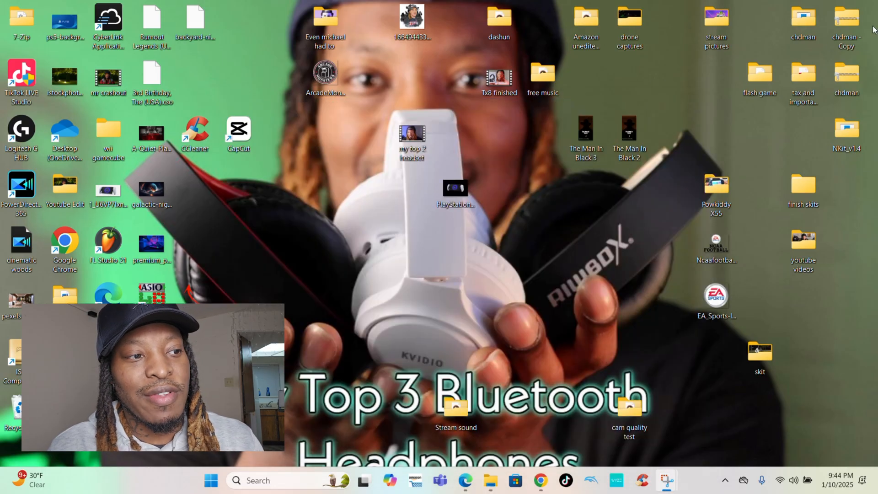
Extract the chdman - Copy archive into its own folder with 7-Zip and check its contents
{"action": "right_click", "coordinate": [845, 24]}
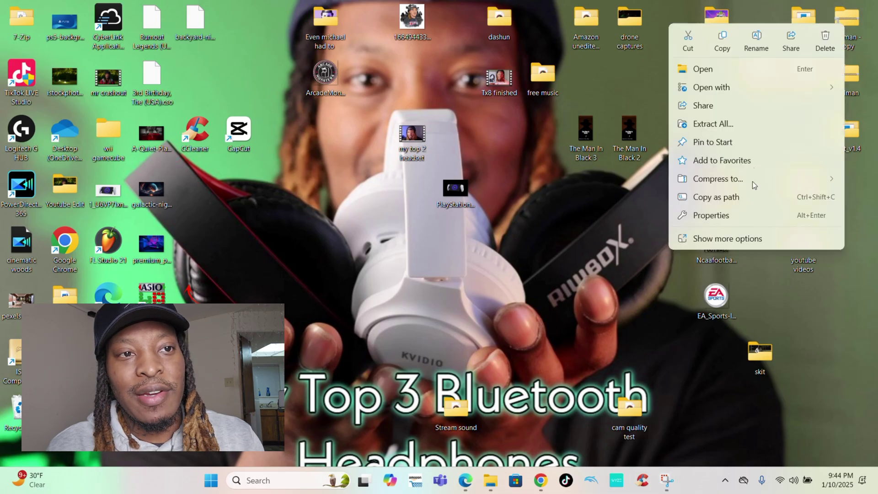
{"action": "left_click", "coordinate": [724, 239]}
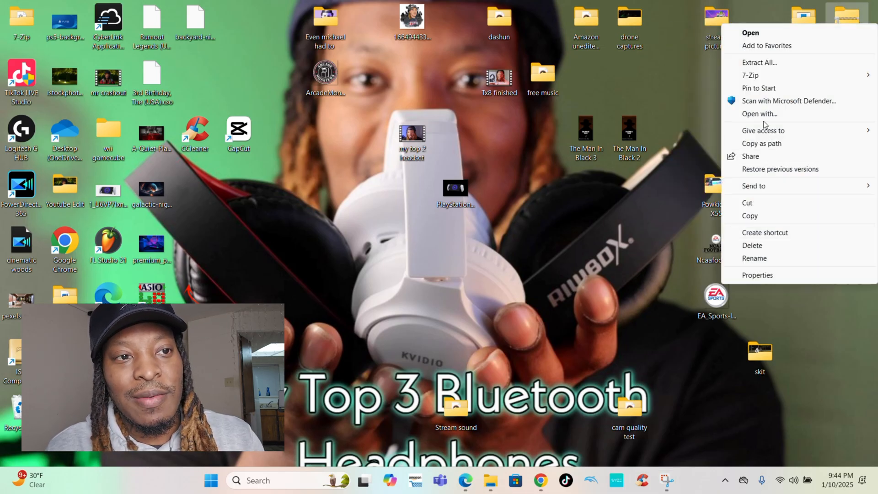
{"action": "mouse_move", "coordinate": [751, 75]}
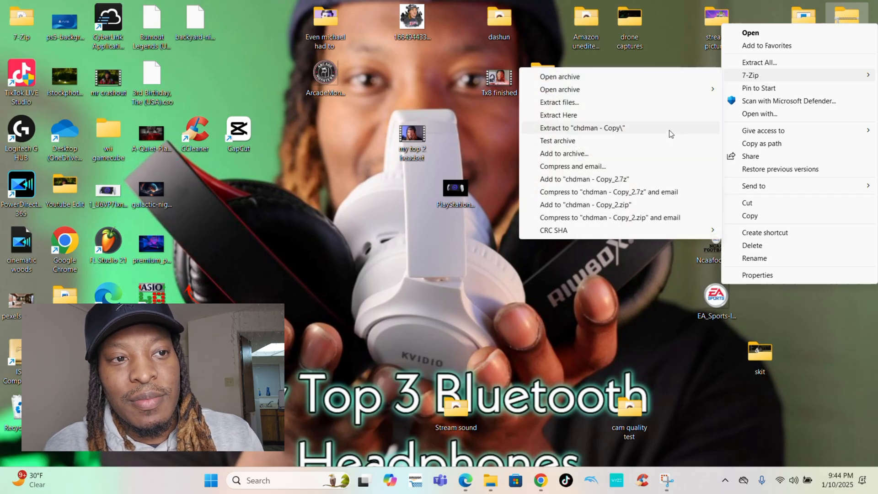
{"action": "left_click", "coordinate": [669, 130]}
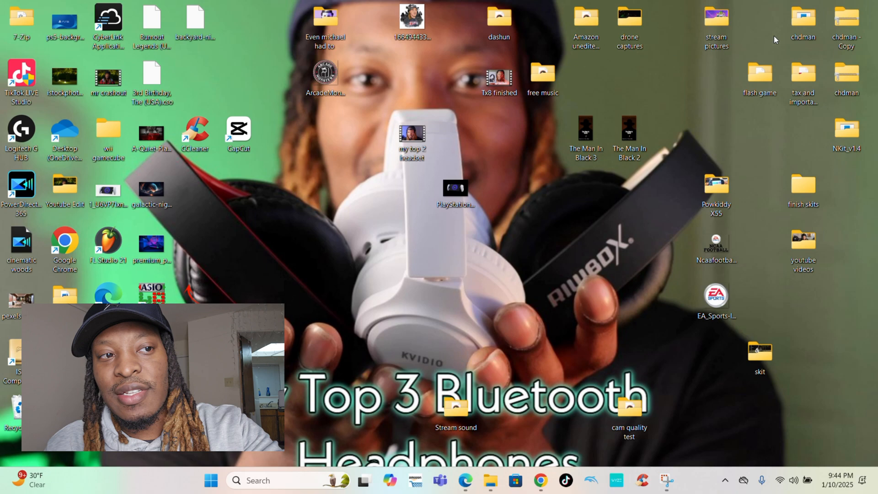
{"action": "double_click", "coordinate": [799, 25]}
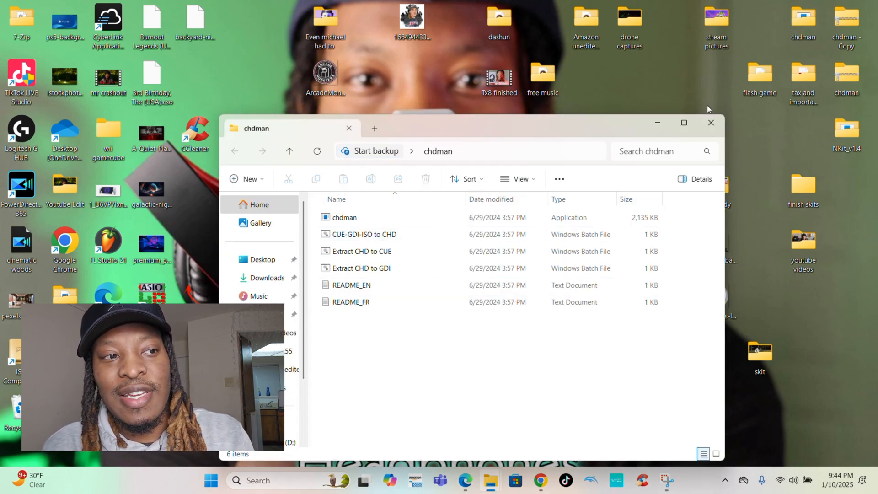
{"action": "left_click", "coordinate": [711, 123]}
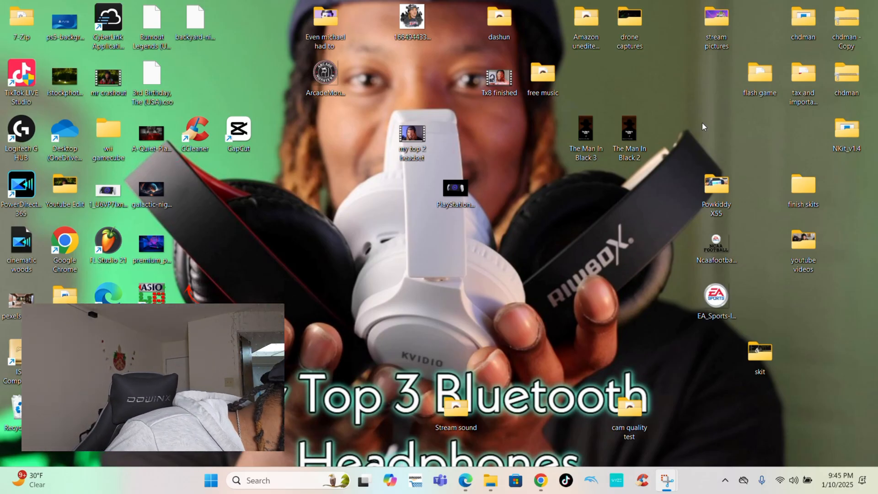
Browse from This PC into the USB Drive (F:) Roms folder and view the PS games' CHD files
{"action": "double_click", "coordinate": [710, 182]}
{"action": "left_click", "coordinate": [275, 234]}
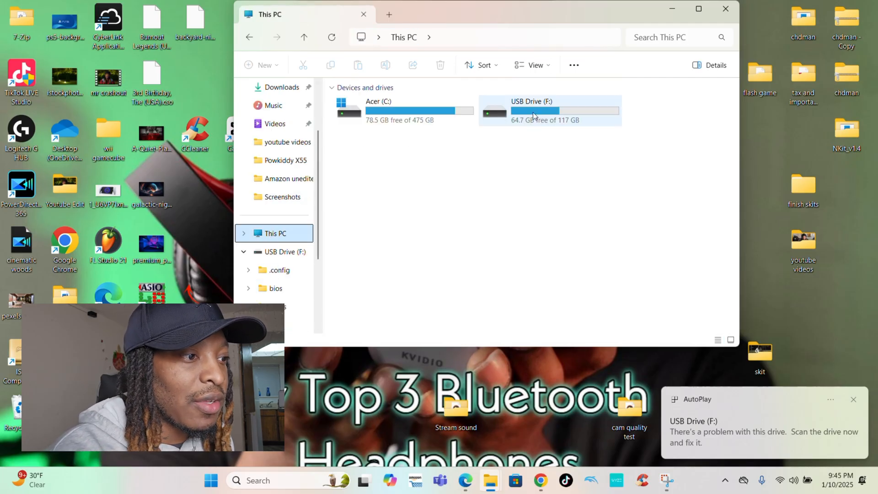
{"action": "double_click", "coordinate": [534, 116]}
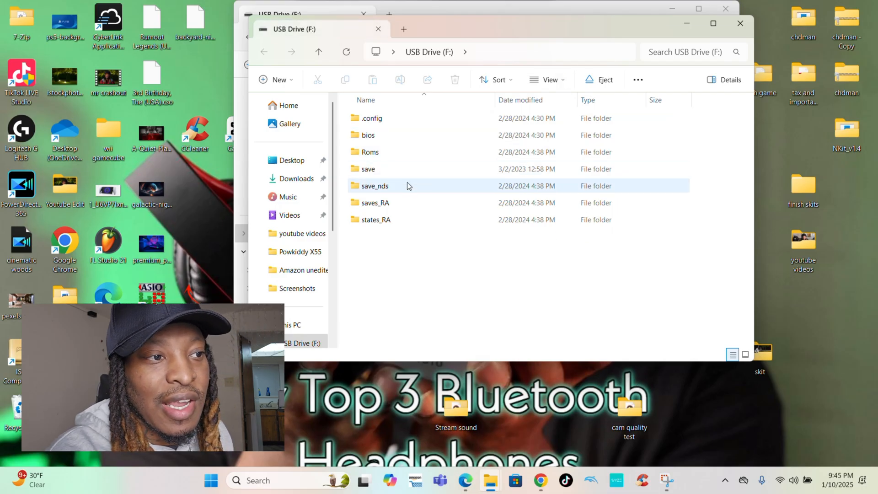
{"action": "double_click", "coordinate": [406, 153]}
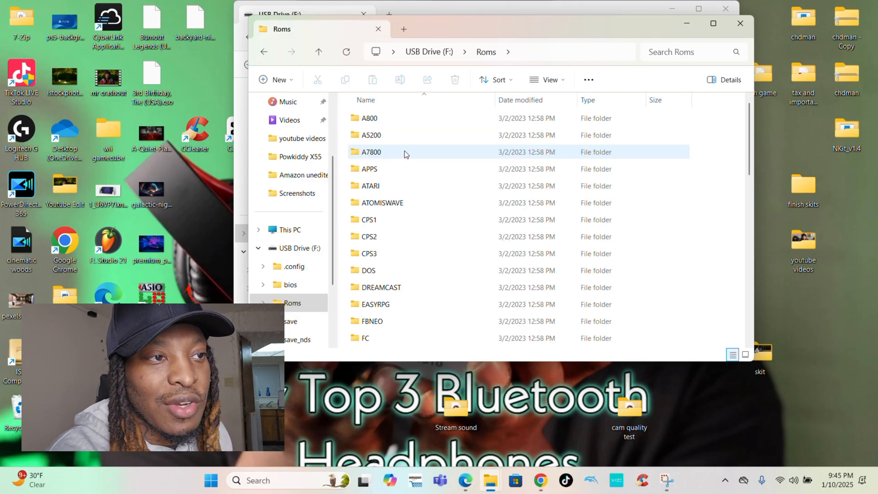
{"action": "scroll", "coordinate": [404, 150], "scroll_direction": "down", "scroll_amount": 5}
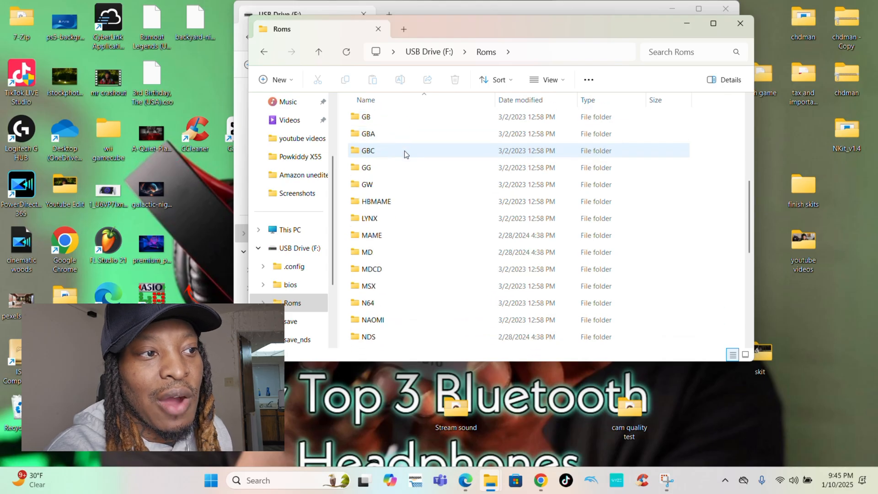
{"action": "scroll", "coordinate": [404, 150], "scroll_direction": "down", "scroll_amount": 5}
{"action": "scroll", "coordinate": [405, 153], "scroll_direction": "down", "scroll_amount": 2}
{"action": "scroll", "coordinate": [405, 153], "scroll_direction": "down", "scroll_amount": 2}
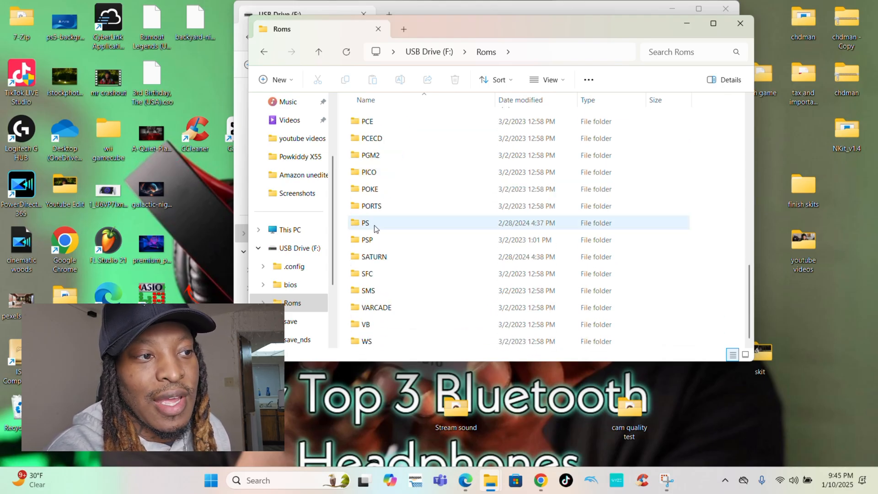
{"action": "double_click", "coordinate": [378, 224]}
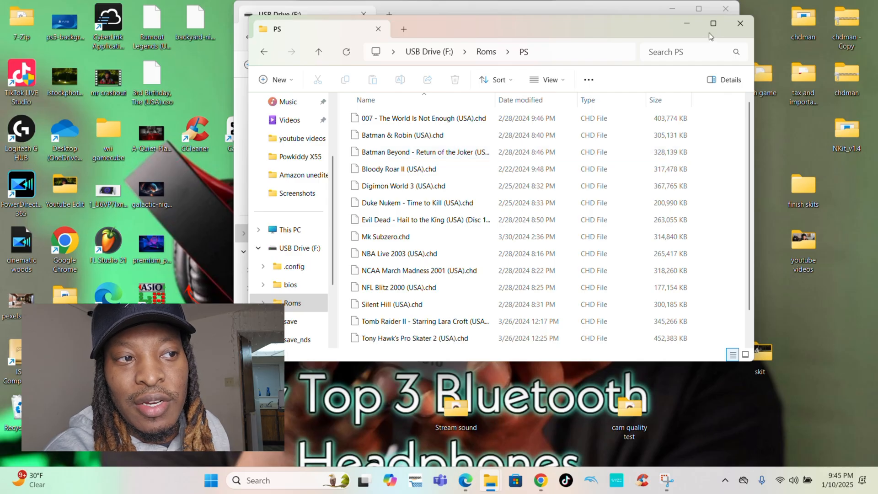
Close both Explorer windows to return to the desktop
{"action": "left_click", "coordinate": [741, 25]}
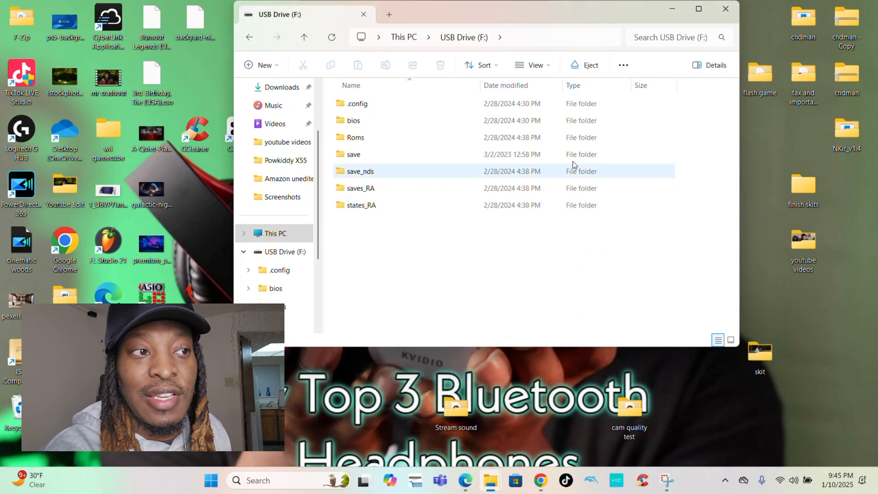
{"action": "left_click", "coordinate": [726, 9]}
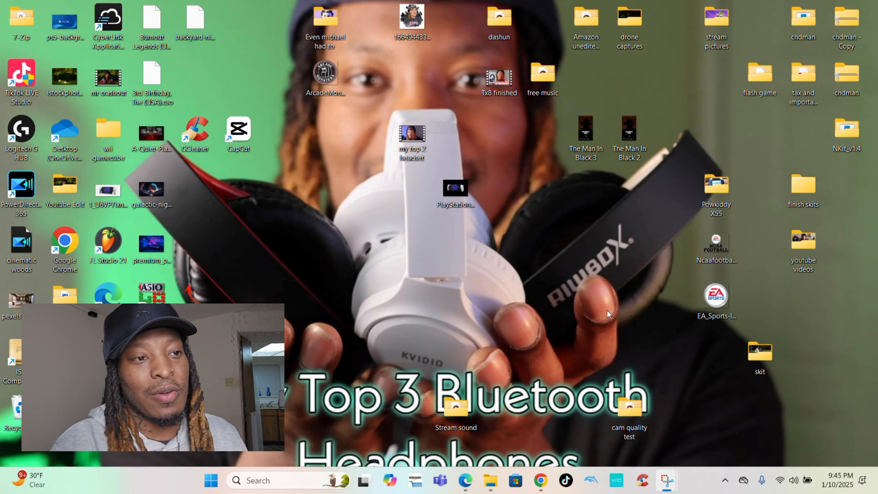
Show the Downloads folder with the Tekken 3 and Ready 2 Rumble archives, window shifted left
{"action": "double_click", "coordinate": [627, 407]}
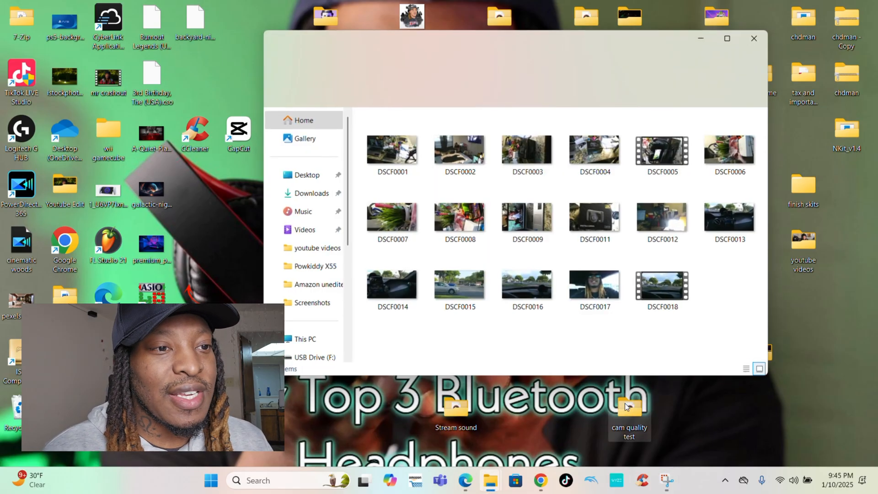
{"action": "left_click", "coordinate": [306, 196]}
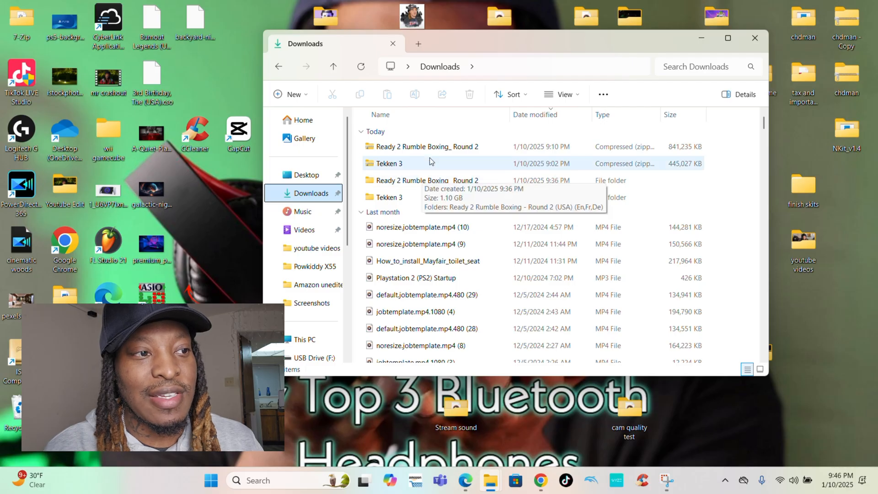
{"action": "left_click_drag", "start_coordinate": [543, 39], "coordinate": [444, 57]}
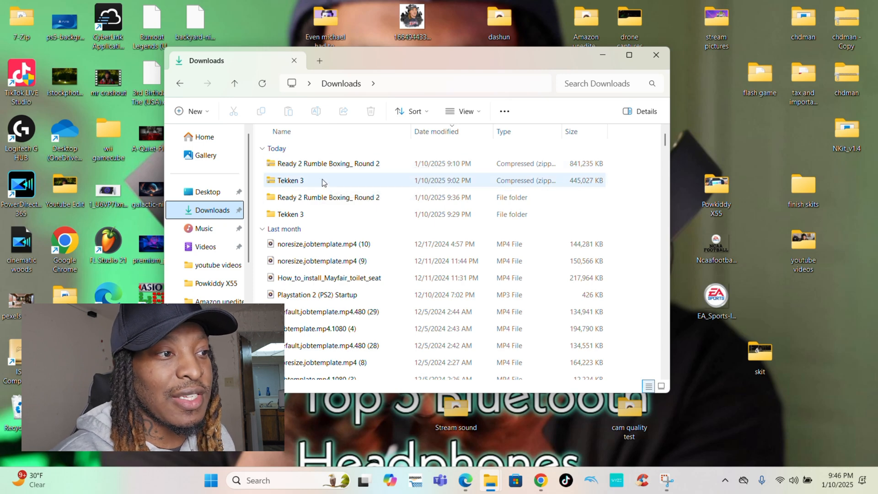
Select the extracted Tekken 3 folder in Downloads
{"action": "right_click", "coordinate": [328, 211]}
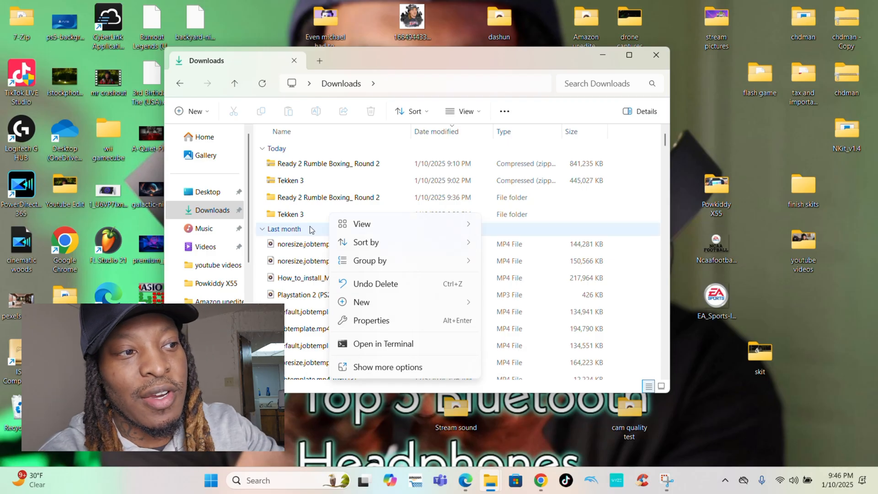
{"action": "left_click", "coordinate": [323, 219]}
{"action": "right_click", "coordinate": [309, 221]}
{"action": "left_click", "coordinate": [295, 214]}
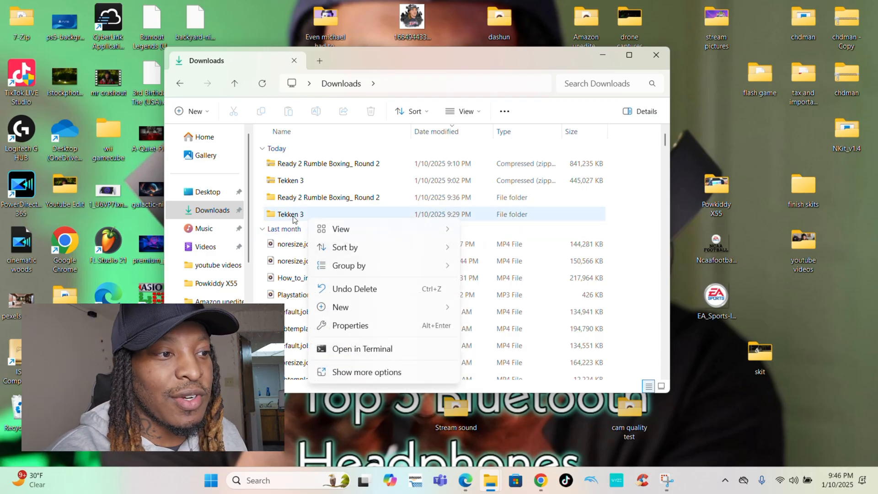
Delete the extracted Tekken 3 folder from Downloads
{"action": "right_click", "coordinate": [295, 214]}
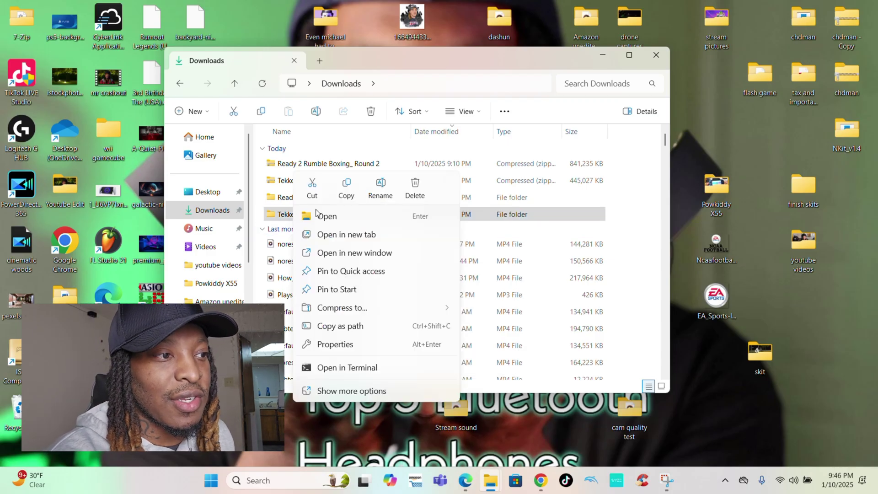
{"action": "left_click", "coordinate": [414, 186]}
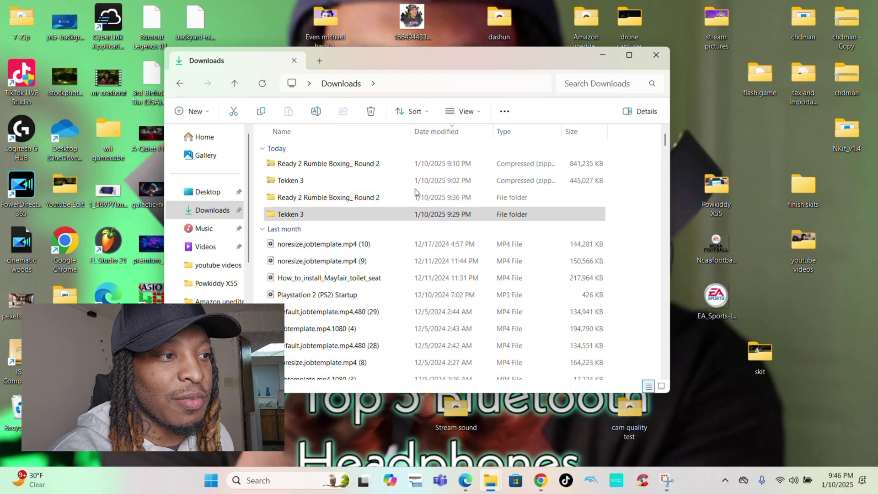
{"action": "right_click", "coordinate": [336, 185]}
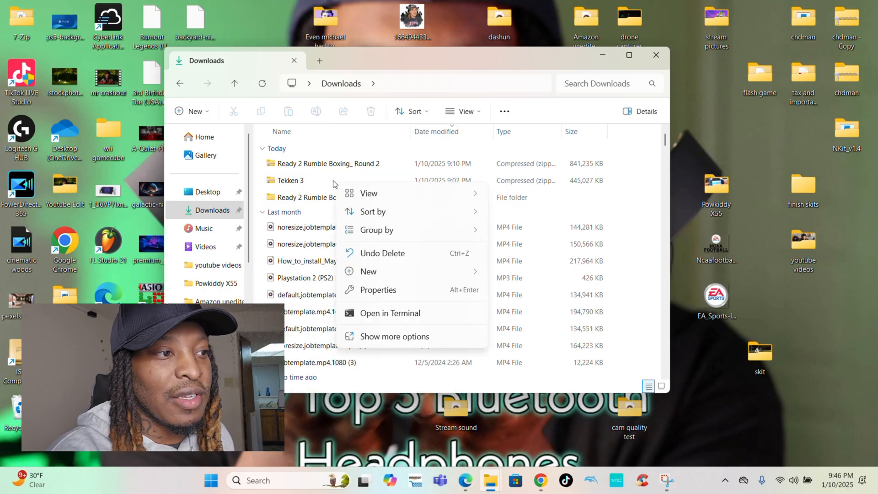
{"action": "left_click", "coordinate": [334, 183]}
Select the Tekken 3 zip archive that remains in Downloads
{"action": "right_click", "coordinate": [322, 181]}
{"action": "right_click", "coordinate": [306, 182]}
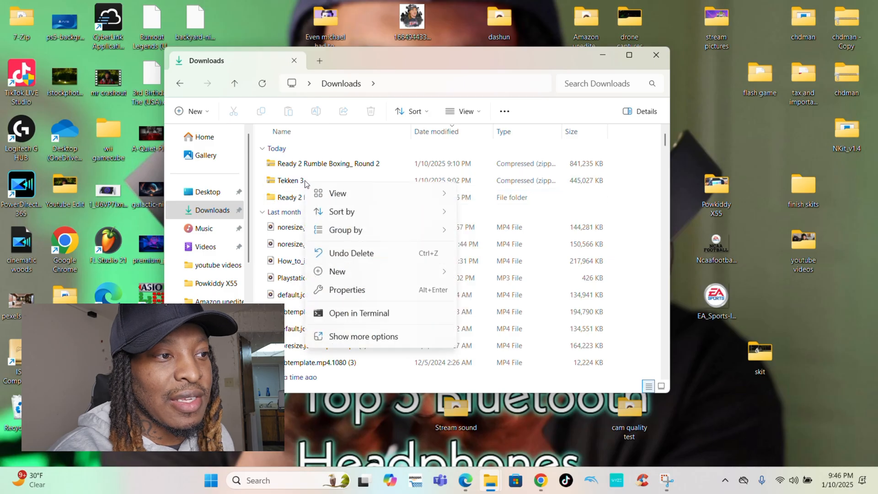
{"action": "left_click", "coordinate": [300, 181]}
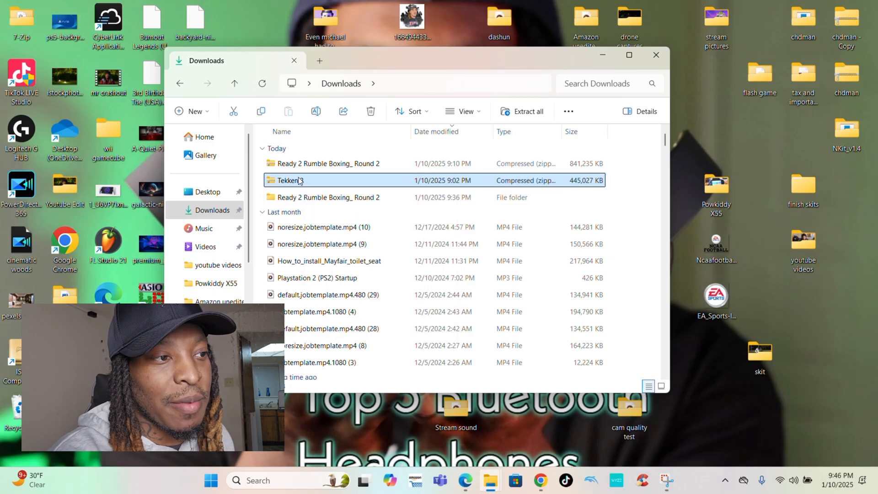
Extract the Tekken 3 archive with 7-Zip into a new Tekken 3 folder and dismiss the progress report
{"action": "right_click", "coordinate": [300, 181]}
{"action": "left_click", "coordinate": [359, 379]}
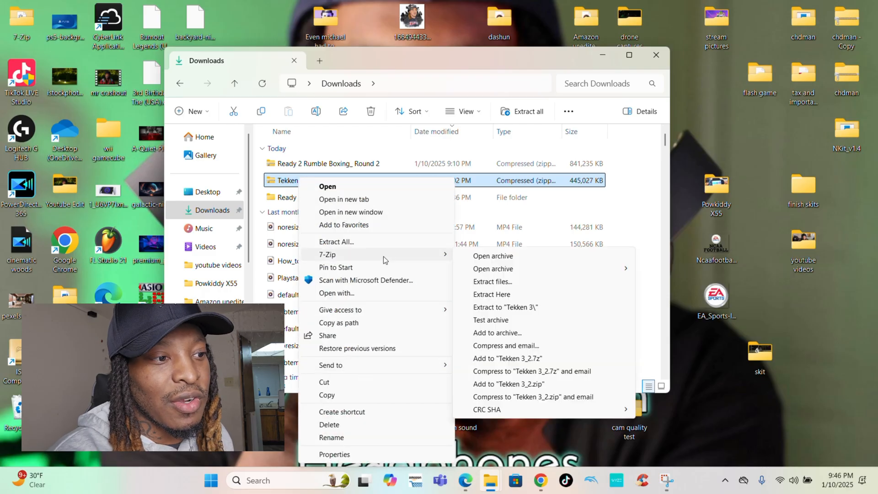
{"action": "left_click", "coordinate": [525, 308]}
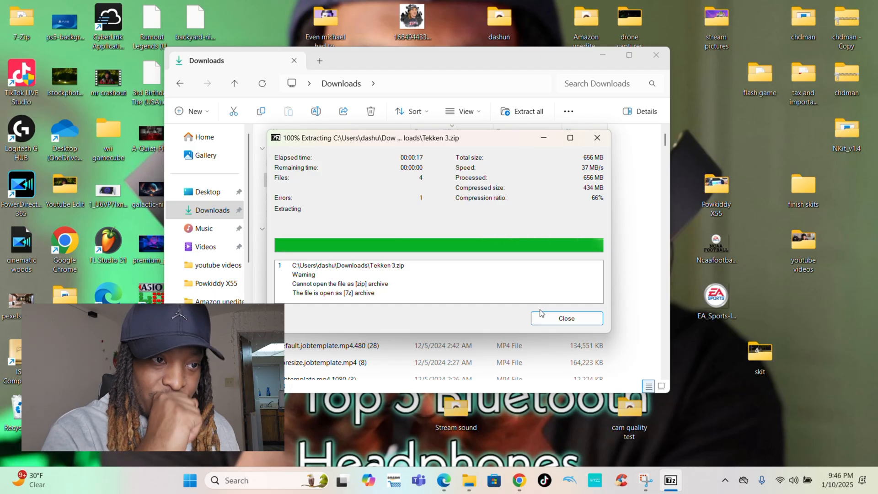
{"action": "left_click", "coordinate": [554, 320]}
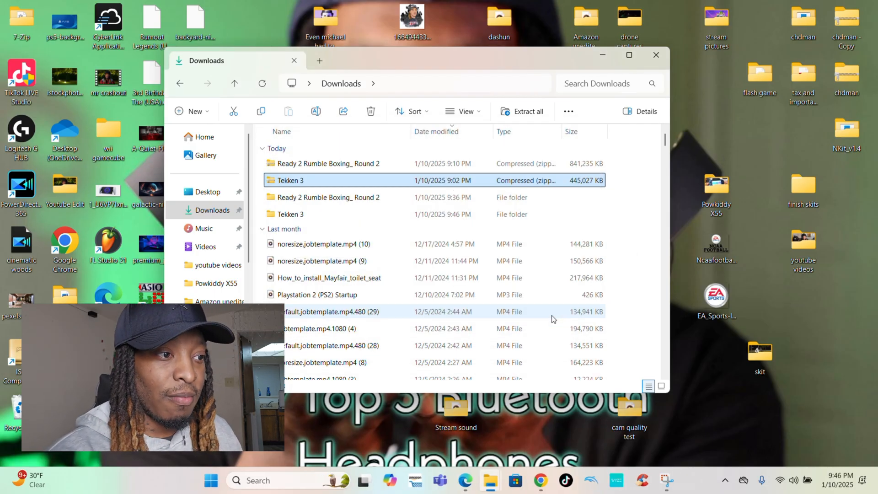
View the Tekken 3 (USA) BIN tracks and CUE file, with the chdman folder in a second window
{"action": "double_click", "coordinate": [396, 213]}
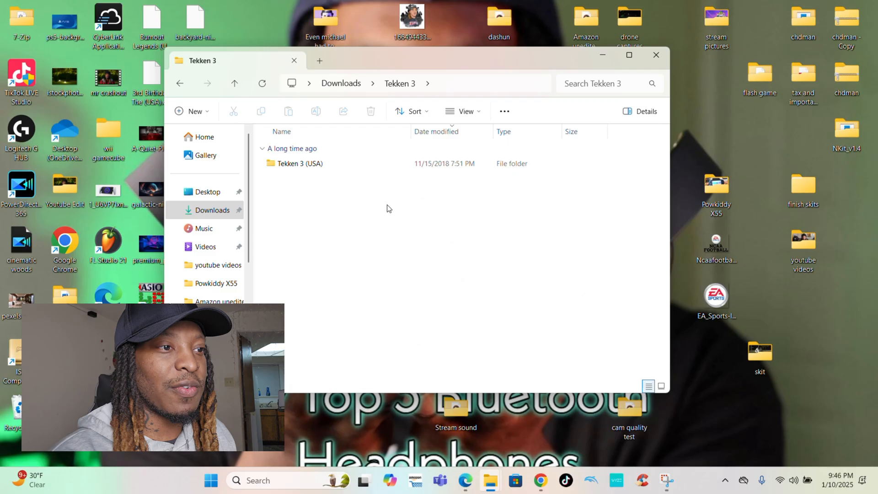
{"action": "double_click", "coordinate": [300, 163]}
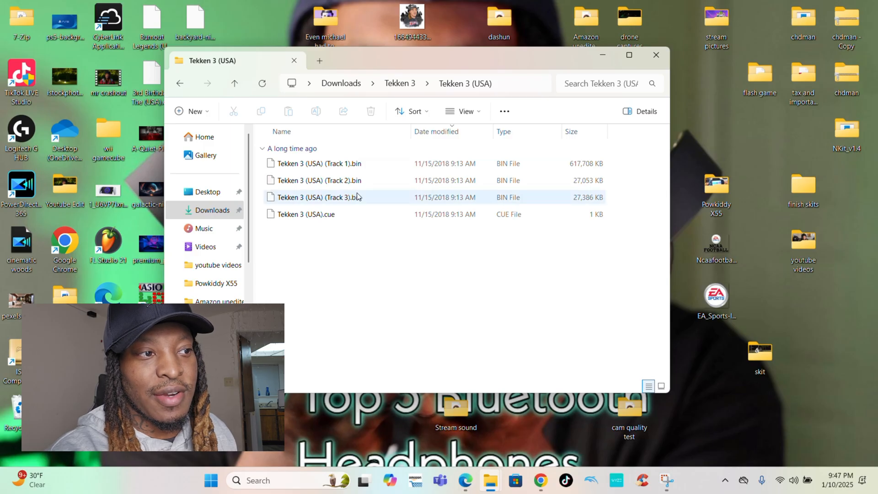
{"action": "double_click", "coordinate": [803, 21]}
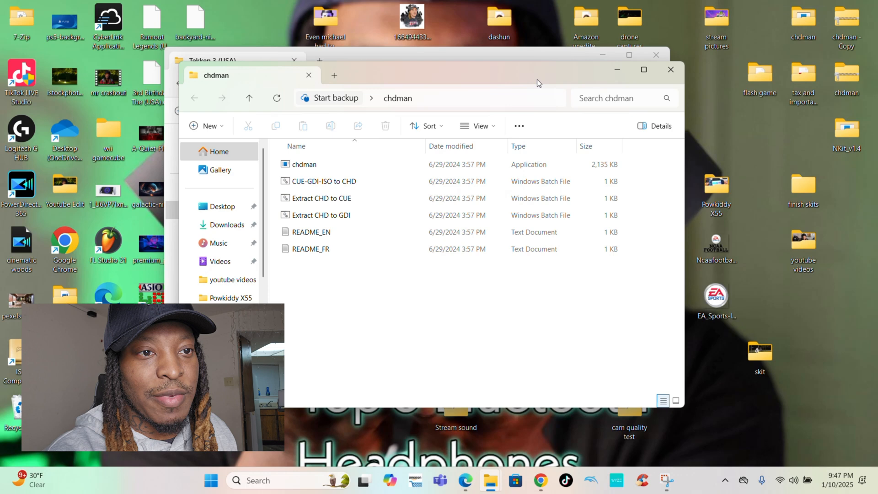
Drag all four Tekken 3 (USA) game files into the chdman folder
{"action": "left_click_drag", "start_coordinate": [538, 79], "coordinate": [736, 125]}
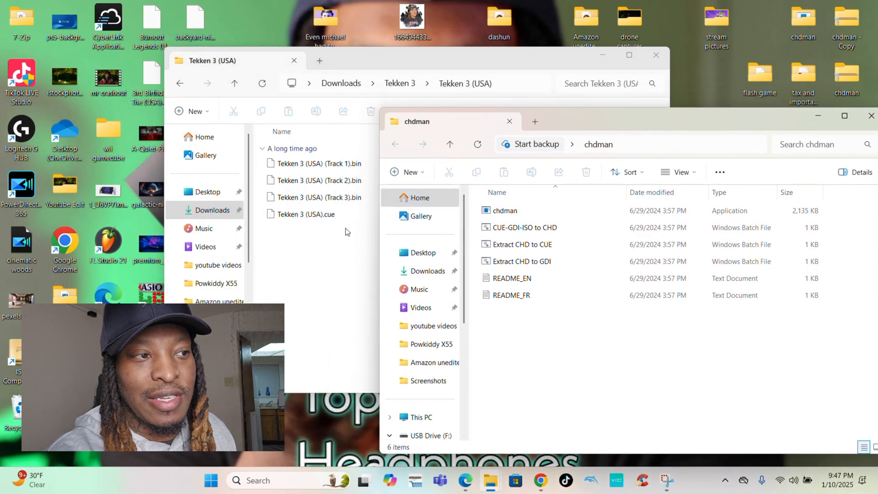
{"action": "left_click", "coordinate": [345, 230]}
{"action": "mouse_move", "coordinate": [334, 227]}
{"action": "left_mouse_down"}
{"action": "mouse_move", "coordinate": [331, 161]}
{"action": "mouse_move", "coordinate": [400, 263]}
{"action": "mouse_move", "coordinate": [709, 356]}
{"action": "left_mouse_up"}
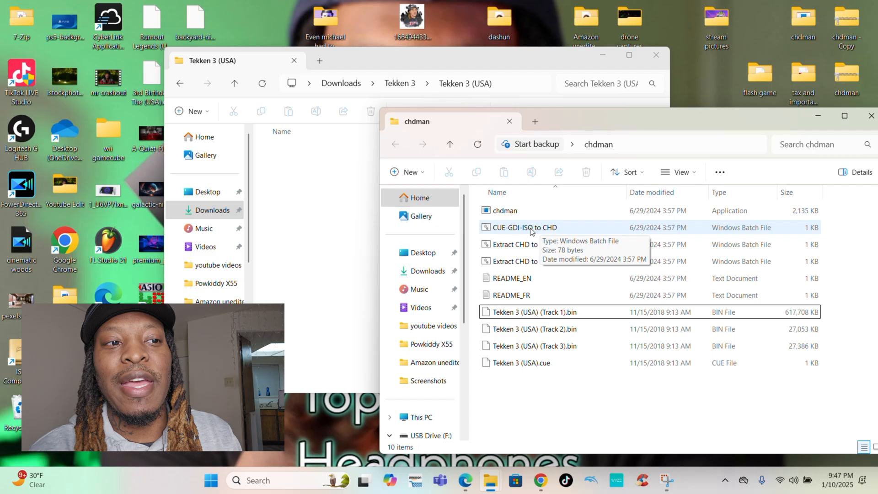
Run CUE-GDI-ISO to CHD.bat to produce Tekken 3 (USA).chd
{"action": "left_click", "coordinate": [533, 231]}
{"action": "double_click", "coordinate": [554, 227]}
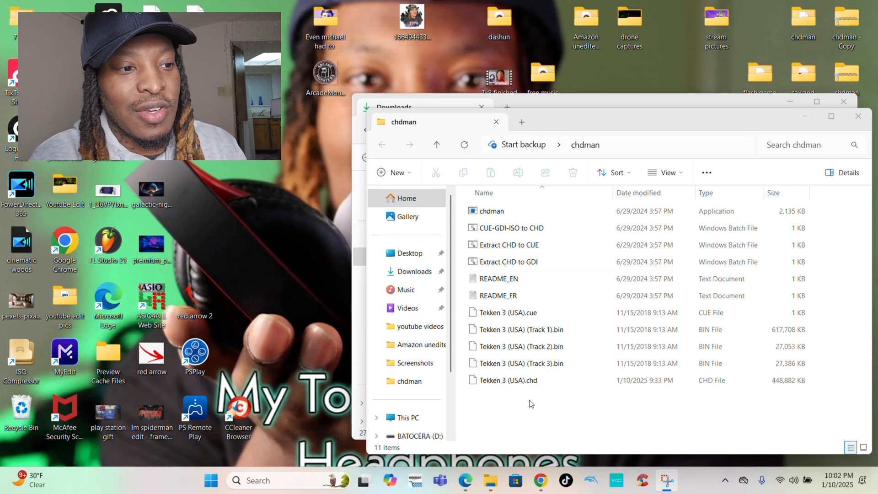
Note the new Tekken 3 (USA).chd, then bring the Downloads window forward on the left side
{"action": "left_click", "coordinate": [537, 382]}
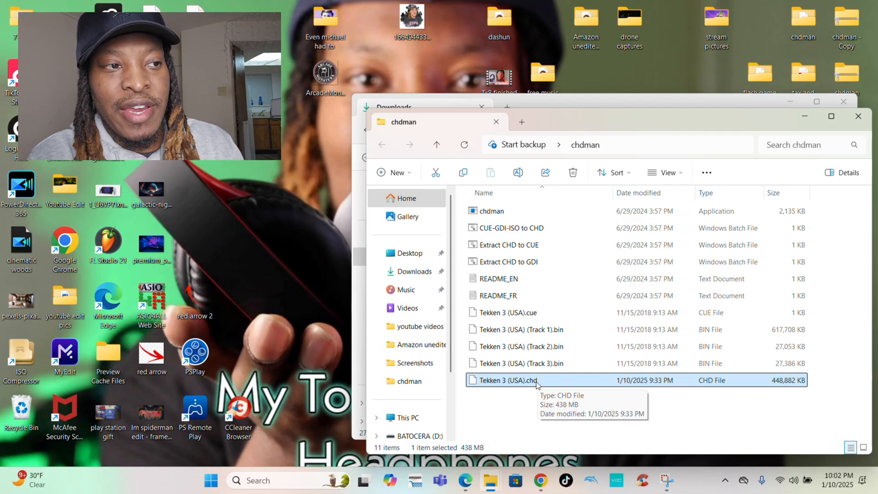
{"action": "left_click", "coordinate": [593, 107]}
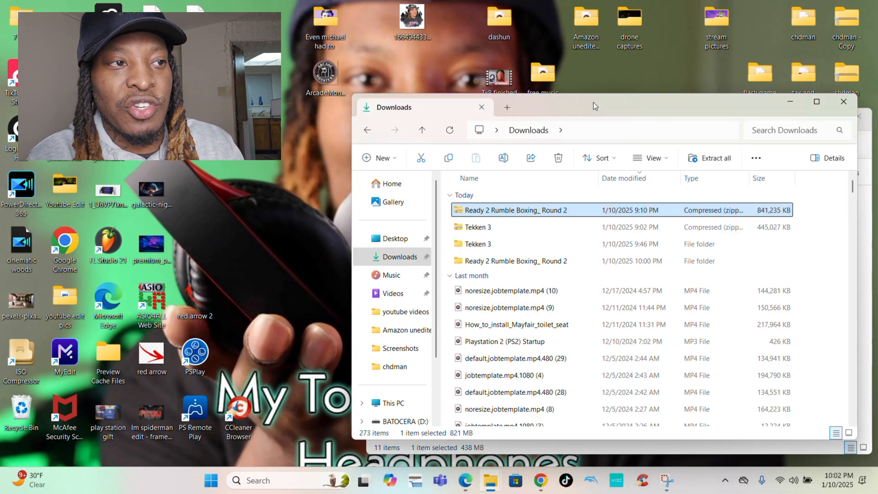
{"action": "left_click_drag", "start_coordinate": [594, 102], "coordinate": [268, 110]}
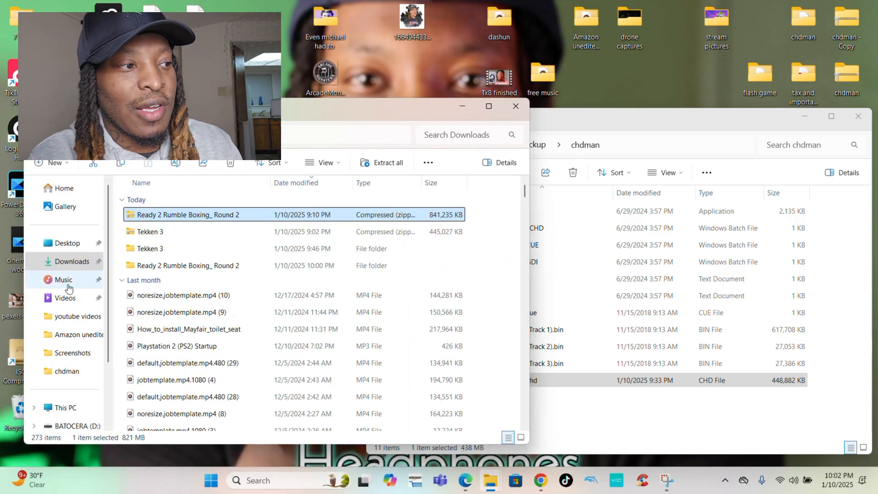
{"action": "scroll", "coordinate": [82, 288], "scroll_direction": "down", "scroll_amount": 3}
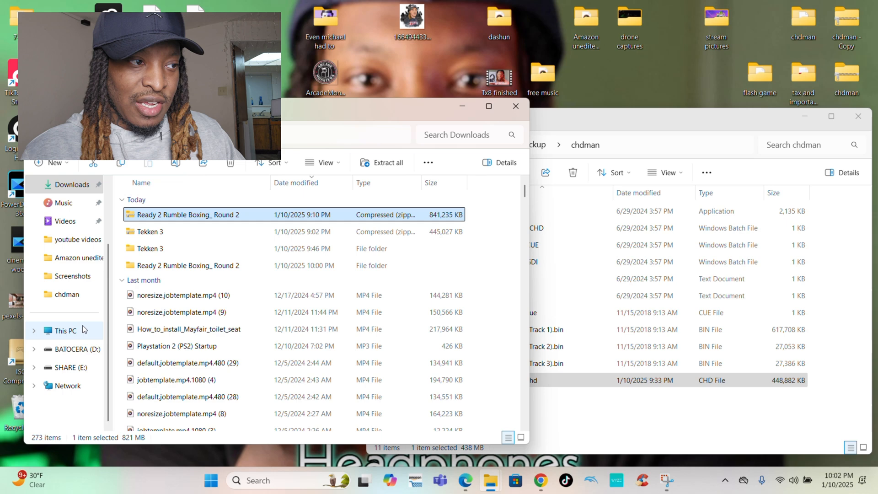
Browse from This PC into the SHARE (E:) drive's roms folder toward psx
{"action": "left_click", "coordinate": [83, 326]}
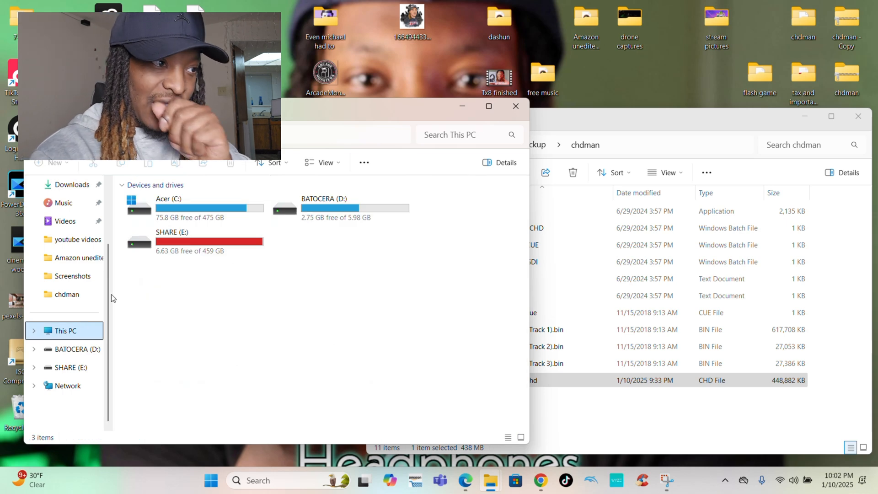
{"action": "double_click", "coordinate": [198, 240]}
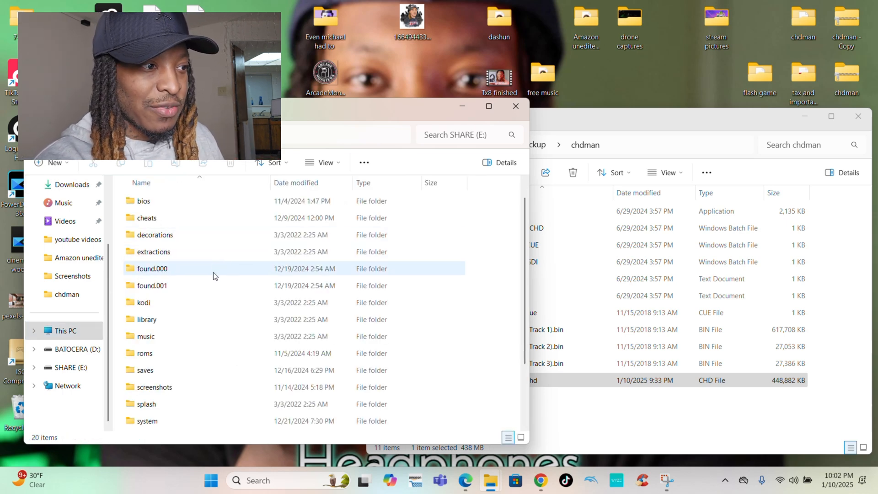
{"action": "scroll", "coordinate": [214, 273], "scroll_direction": "down", "scroll_amount": 3}
{"action": "scroll", "coordinate": [213, 272], "scroll_direction": "down", "scroll_amount": 2}
{"action": "left_click", "coordinate": [203, 261]}
{"action": "double_click", "coordinate": [204, 261]}
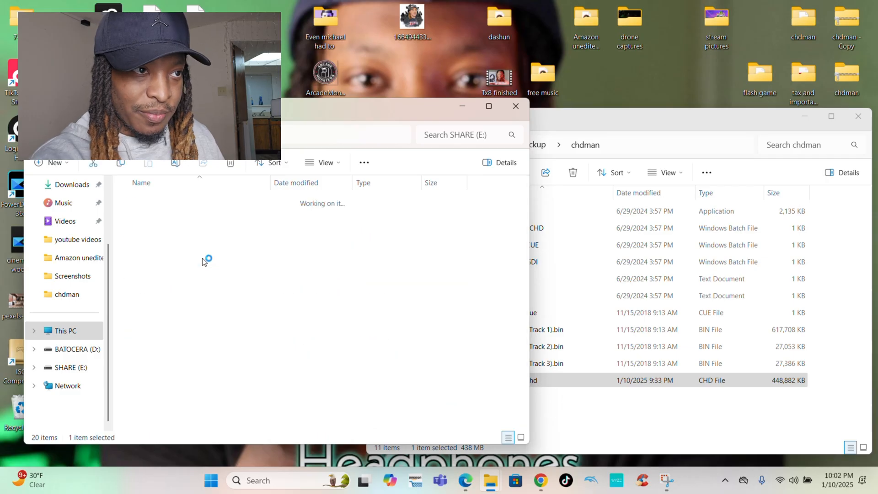
{"action": "scroll", "coordinate": [203, 261], "scroll_direction": "down", "scroll_amount": 5}
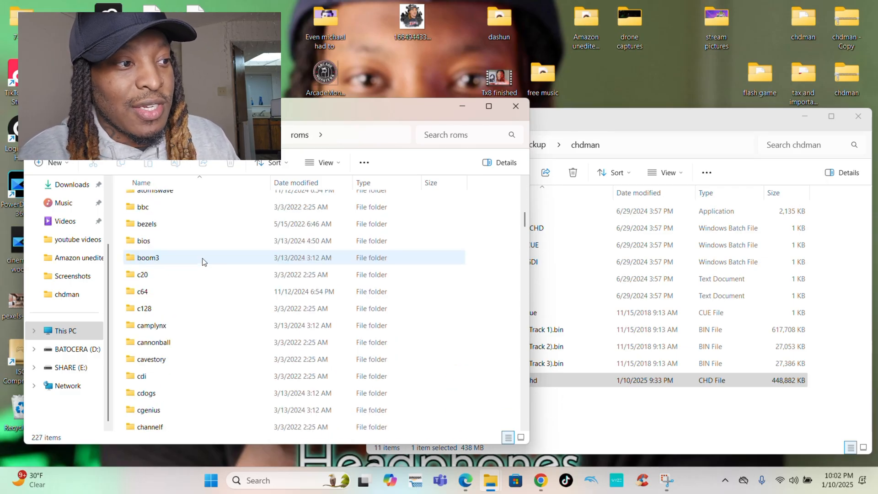
{"action": "scroll", "coordinate": [203, 261], "scroll_direction": "down", "scroll_amount": 5}
{"action": "scroll", "coordinate": [202, 261], "scroll_direction": "down", "scroll_amount": 5}
{"action": "scroll", "coordinate": [202, 260], "scroll_direction": "down", "scroll_amount": 3}
{"action": "scroll", "coordinate": [203, 261], "scroll_direction": "down", "scroll_amount": 4}
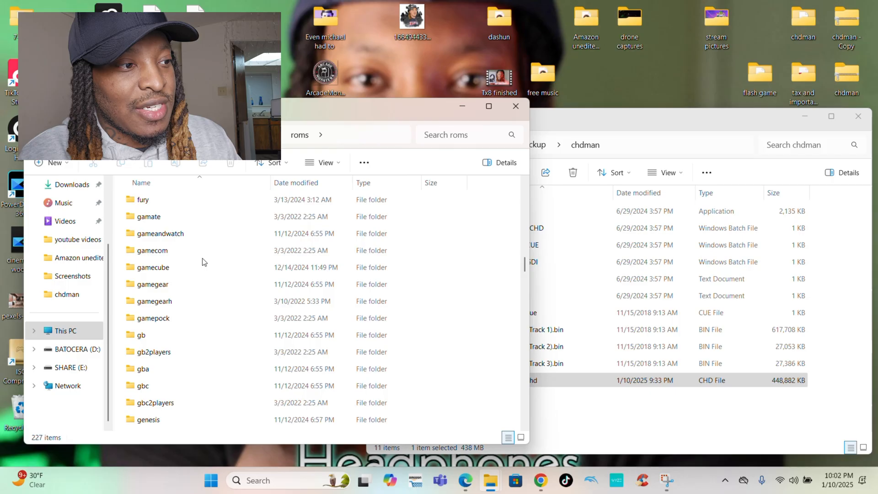
{"action": "scroll", "coordinate": [202, 260], "scroll_direction": "down", "scroll_amount": 4}
{"action": "scroll", "coordinate": [202, 260], "scroll_direction": "down", "scroll_amount": 5}
{"action": "scroll", "coordinate": [203, 262], "scroll_direction": "down", "scroll_amount": 4}
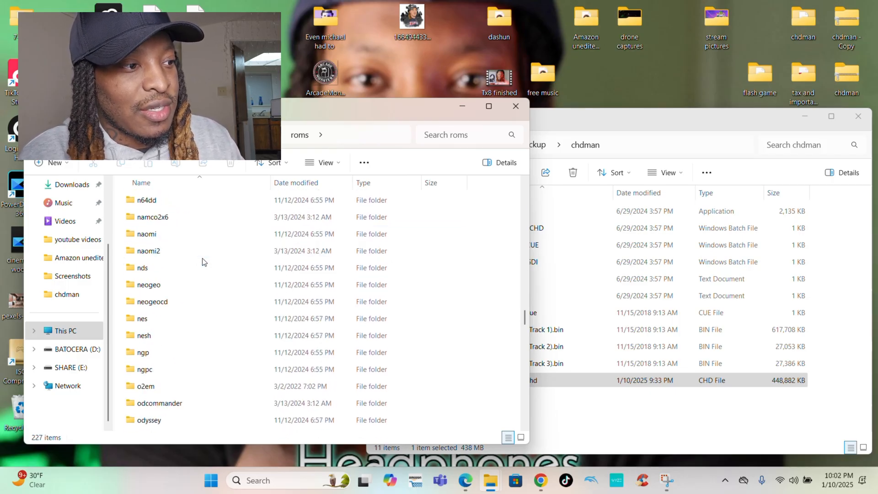
{"action": "scroll", "coordinate": [203, 262], "scroll_direction": "down", "scroll_amount": 4}
{"action": "scroll", "coordinate": [203, 261], "scroll_direction": "down", "scroll_amount": 3}
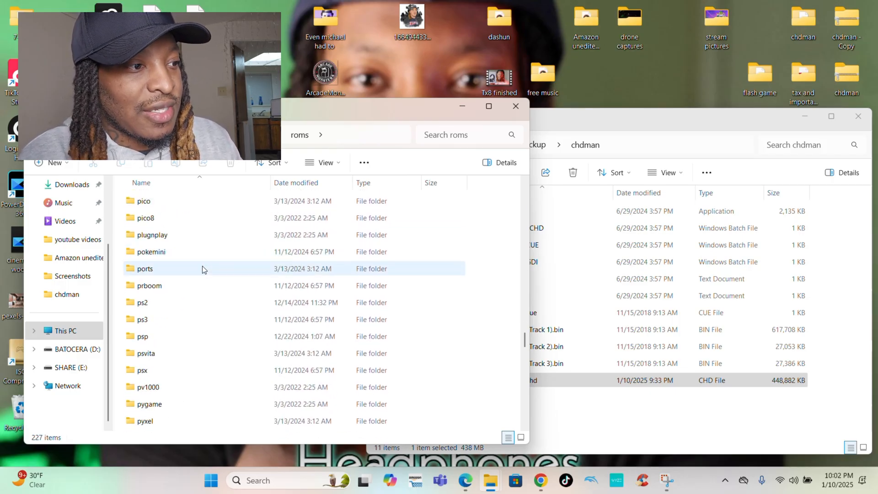
Copy Tekken 3 (USA).chd from the chdman folder into the SD card's psx roms folder
{"action": "double_click", "coordinate": [195, 369]}
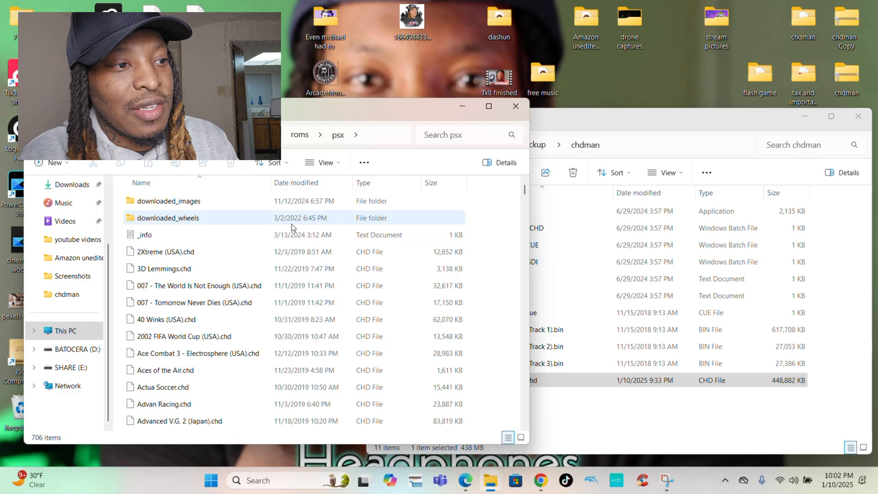
{"action": "left_click", "coordinate": [596, 115]}
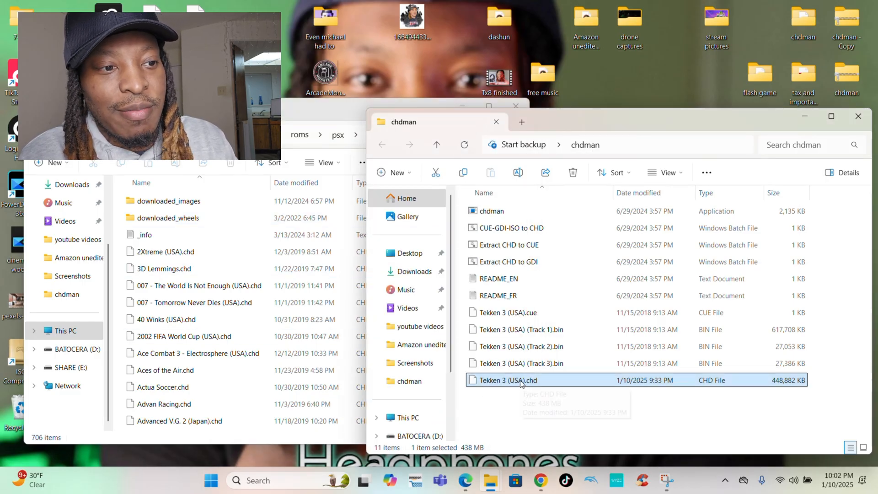
{"action": "mouse_move", "coordinate": [522, 383]}
{"action": "left_mouse_down"}
{"action": "mouse_move", "coordinate": [209, 381]}
{"action": "mouse_move", "coordinate": [439, 409]}
{"action": "left_mouse_up"}
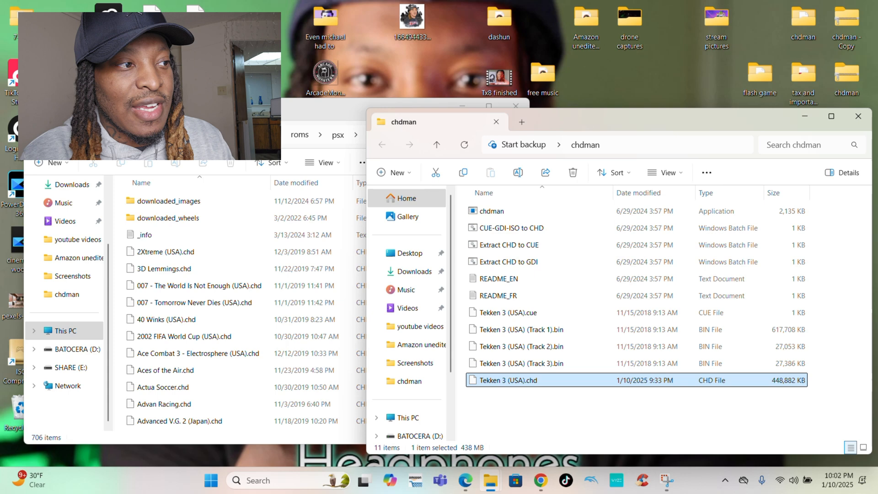
Check the dreamcast roms folder on the SD card, then close that window
{"action": "left_click", "coordinate": [300, 135]}
{"action": "scroll", "coordinate": [179, 318], "scroll_direction": "up", "scroll_amount": 5}
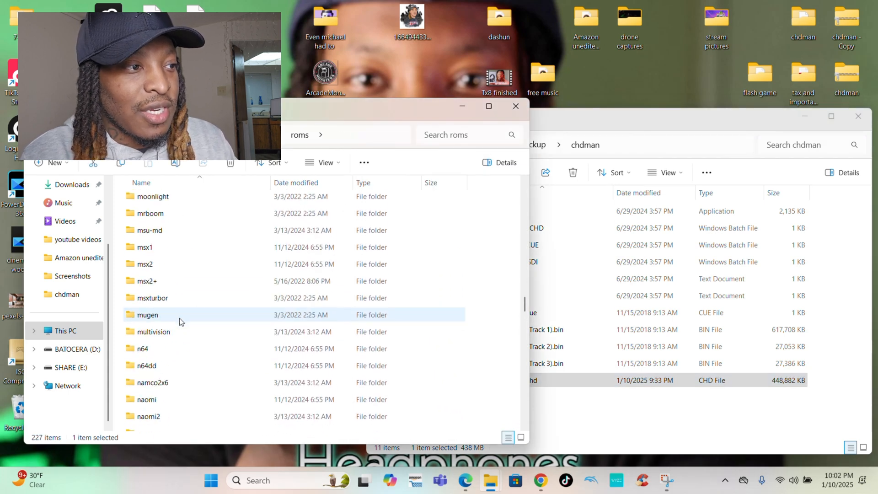
{"action": "scroll", "coordinate": [179, 317], "scroll_direction": "up", "scroll_amount": 5}
{"action": "scroll", "coordinate": [179, 318], "scroll_direction": "up", "scroll_amount": 3}
{"action": "scroll", "coordinate": [179, 318], "scroll_direction": "up", "scroll_amount": 3}
{"action": "scroll", "coordinate": [180, 318], "scroll_direction": "up", "scroll_amount": 4}
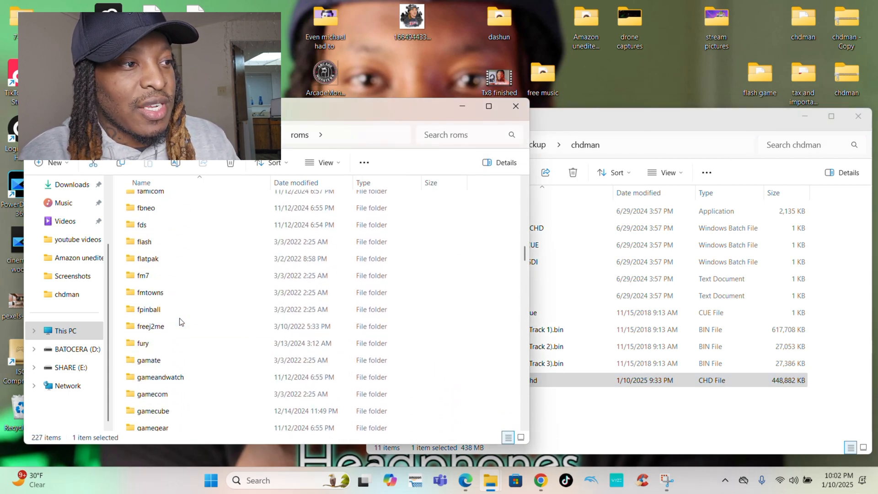
{"action": "scroll", "coordinate": [180, 319], "scroll_direction": "up", "scroll_amount": 5}
{"action": "scroll", "coordinate": [179, 319], "scroll_direction": "up", "scroll_amount": 5}
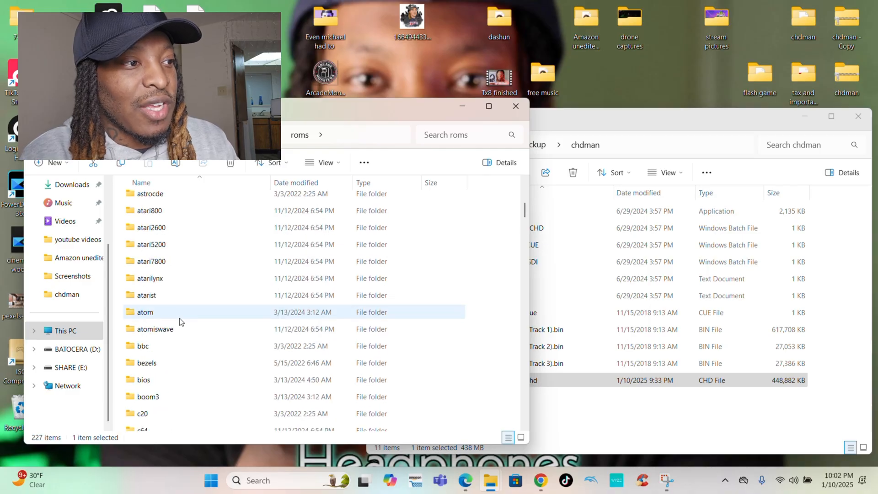
{"action": "scroll", "coordinate": [179, 319], "scroll_direction": "up", "scroll_amount": 2}
{"action": "scroll", "coordinate": [181, 320], "scroll_direction": "up", "scroll_amount": 2}
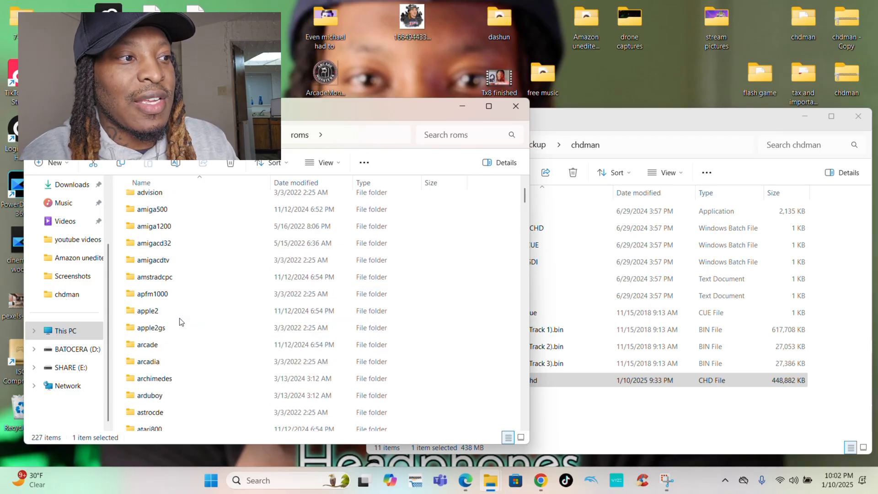
{"action": "scroll", "coordinate": [179, 320], "scroll_direction": "up", "scroll_amount": 2}
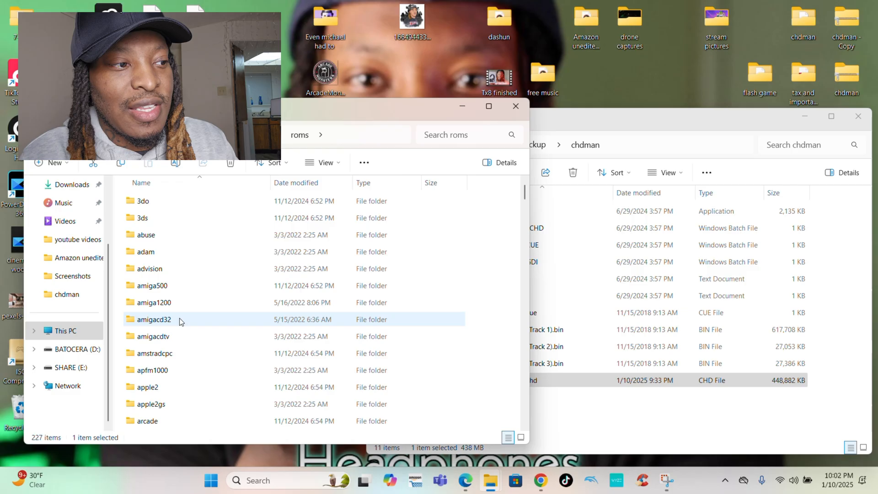
{"action": "scroll", "coordinate": [179, 317], "scroll_direction": "down", "scroll_amount": 4}
{"action": "scroll", "coordinate": [179, 318], "scroll_direction": "down", "scroll_amount": 4}
{"action": "scroll", "coordinate": [179, 317], "scroll_direction": "down", "scroll_amount": 3}
{"action": "scroll", "coordinate": [179, 317], "scroll_direction": "down", "scroll_amount": 2}
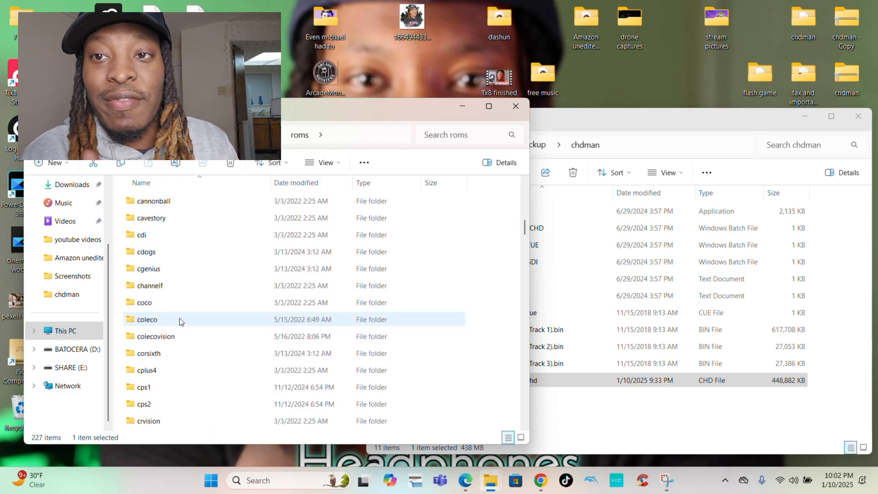
{"action": "scroll", "coordinate": [178, 317], "scroll_direction": "down", "scroll_amount": 3}
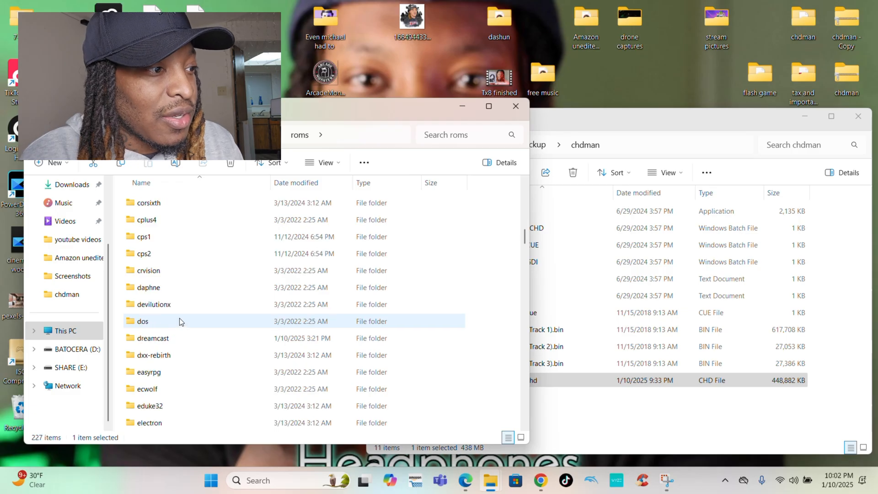
{"action": "double_click", "coordinate": [179, 336]}
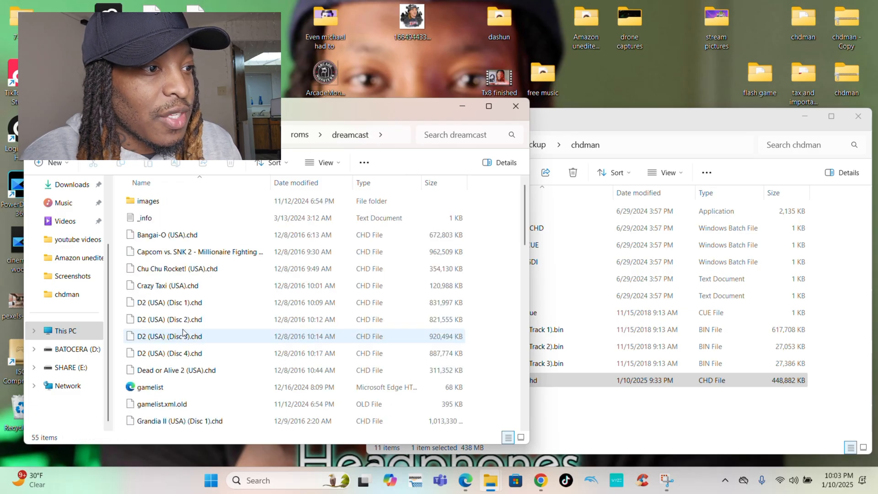
{"action": "left_click", "coordinate": [513, 106]}
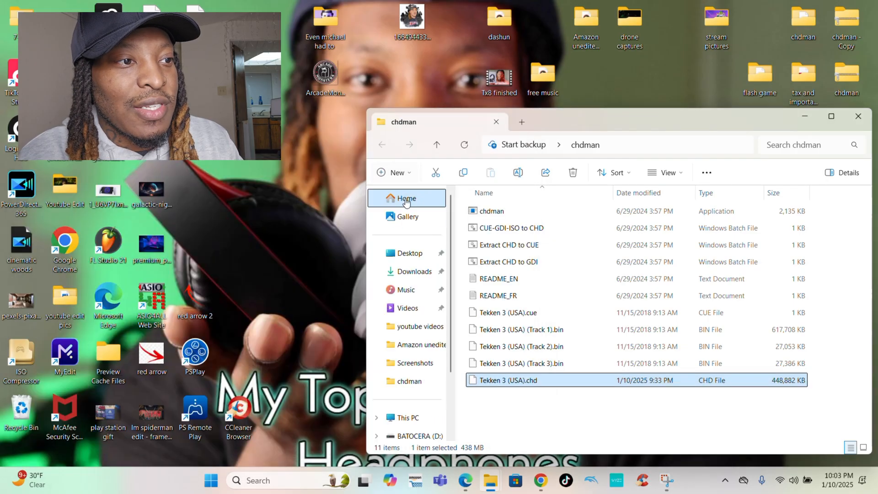
Delete the extracted Ready 2 Rumble Boxing_ Round 2 folder from Downloads, keeping the zip
{"action": "left_click", "coordinate": [415, 271]}
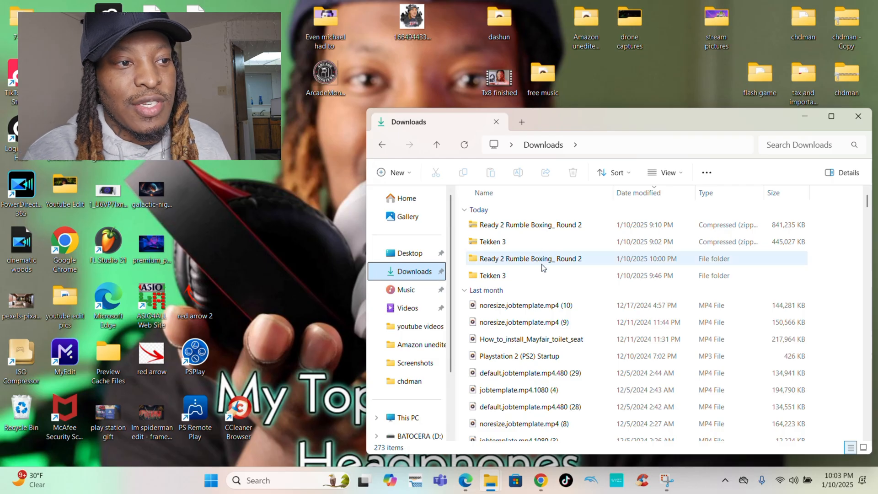
{"action": "right_click", "coordinate": [549, 268]}
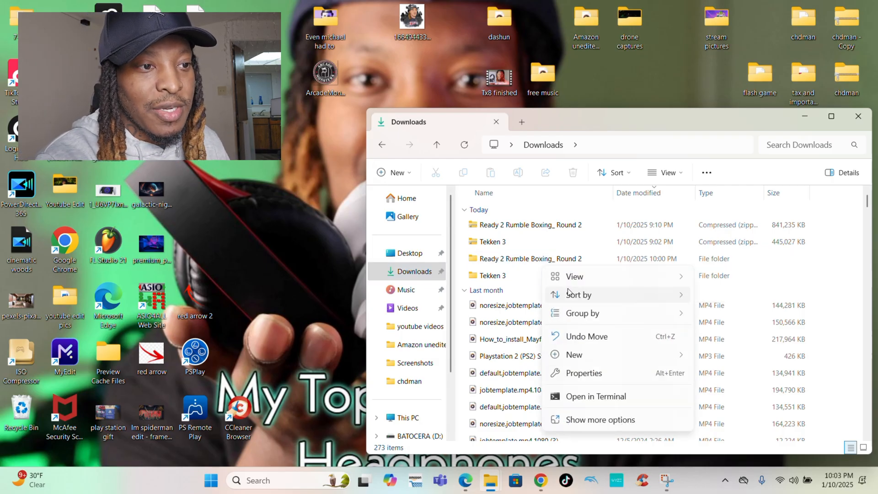
{"action": "left_click", "coordinate": [515, 258]}
{"action": "right_click", "coordinate": [515, 259]}
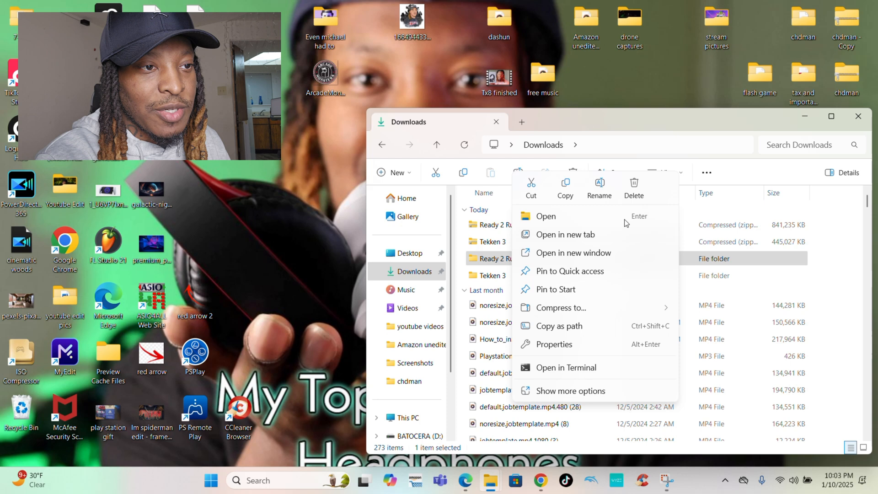
{"action": "left_click", "coordinate": [634, 186]}
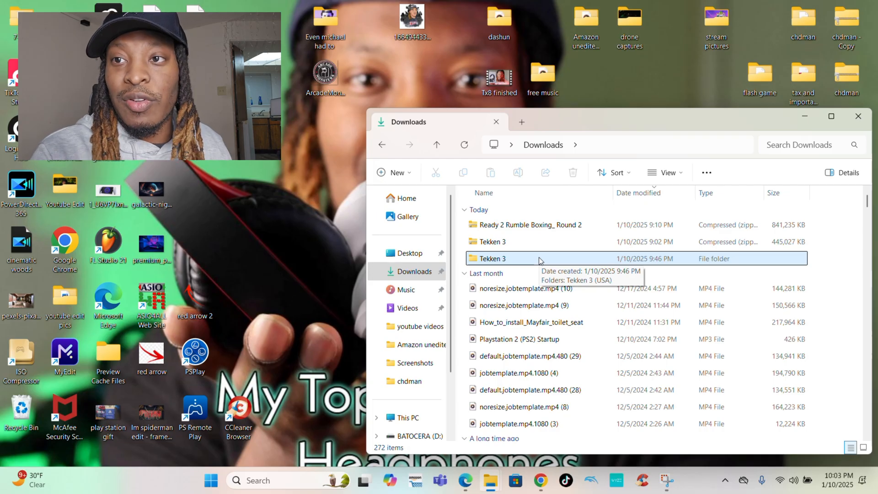
{"action": "key", "text": "alt+Tab"}
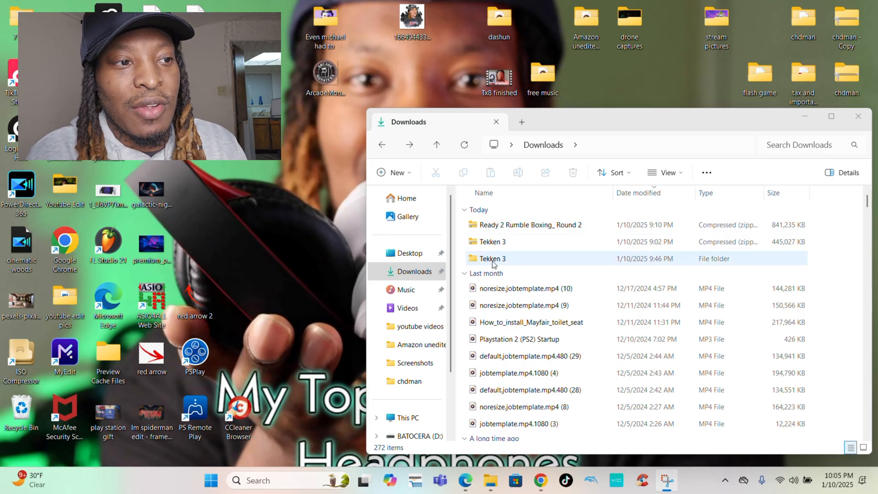
Extract the Ready 2 Rumble zip with 7-Zip into its own "Ready 2 Rumble Boxing_ Round 2" folder
{"action": "right_click", "coordinate": [534, 227]}
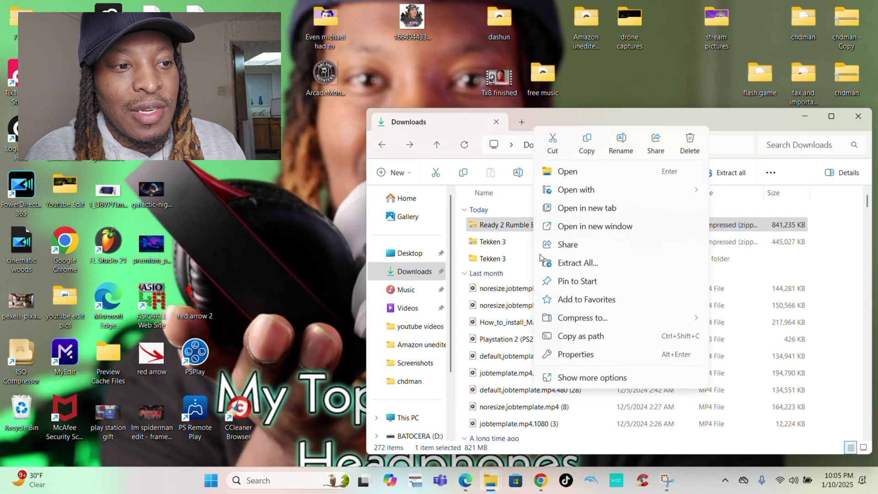
{"action": "left_click", "coordinate": [590, 378]}
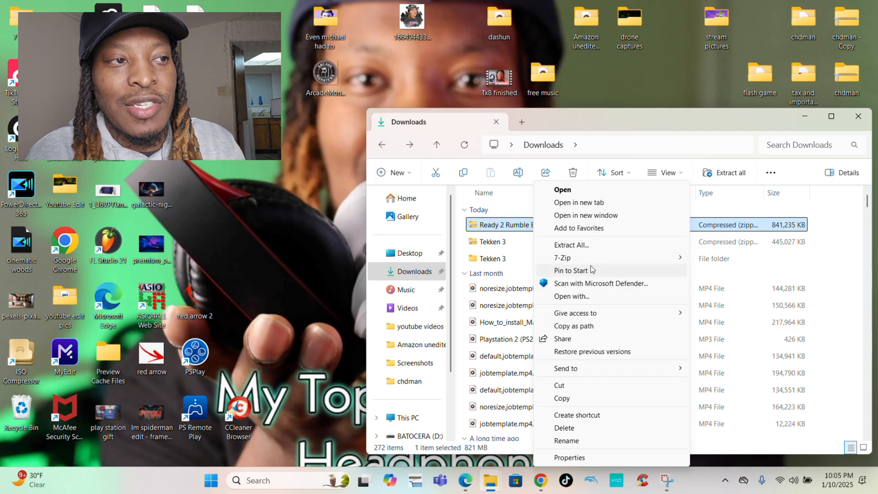
{"action": "mouse_move", "coordinate": [583, 258]}
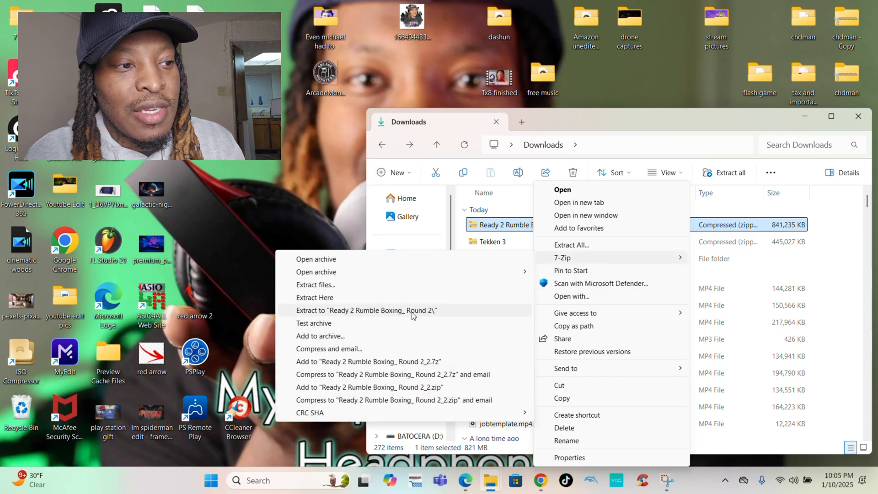
{"action": "left_click", "coordinate": [417, 310]}
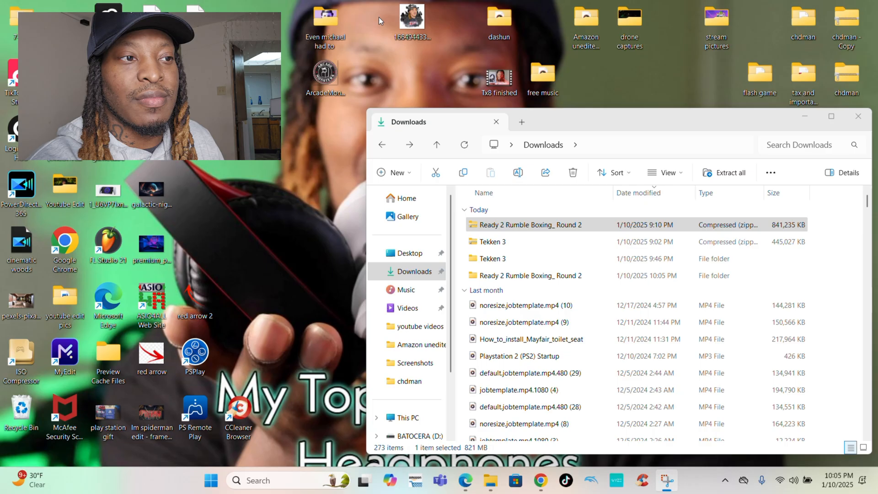
Show the Ready 2 Rumble (USA) game files and the desktop chdman folder side by side
{"action": "double_click", "coordinate": [517, 276]}
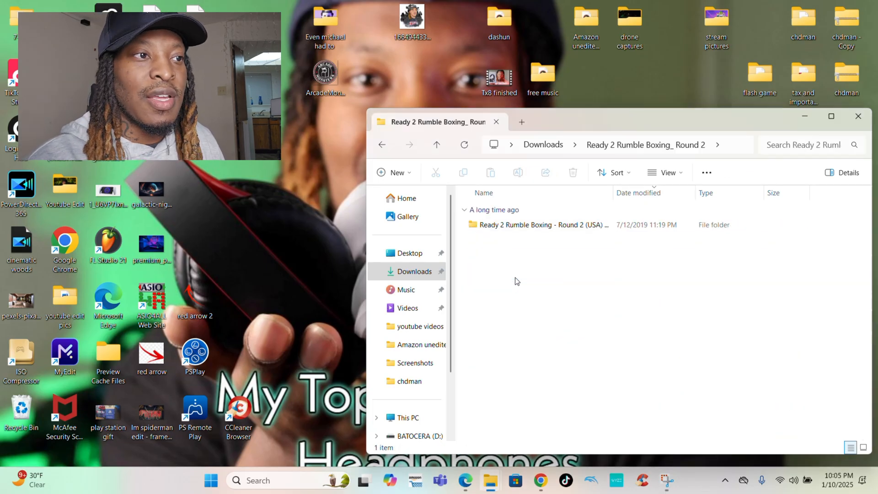
{"action": "double_click", "coordinate": [518, 227]}
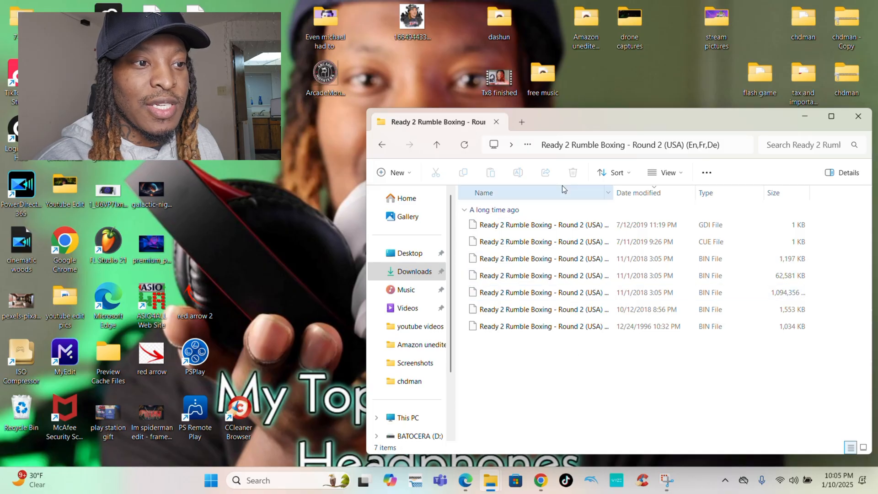
{"action": "left_click_drag", "start_coordinate": [729, 123], "coordinate": [556, 143]}
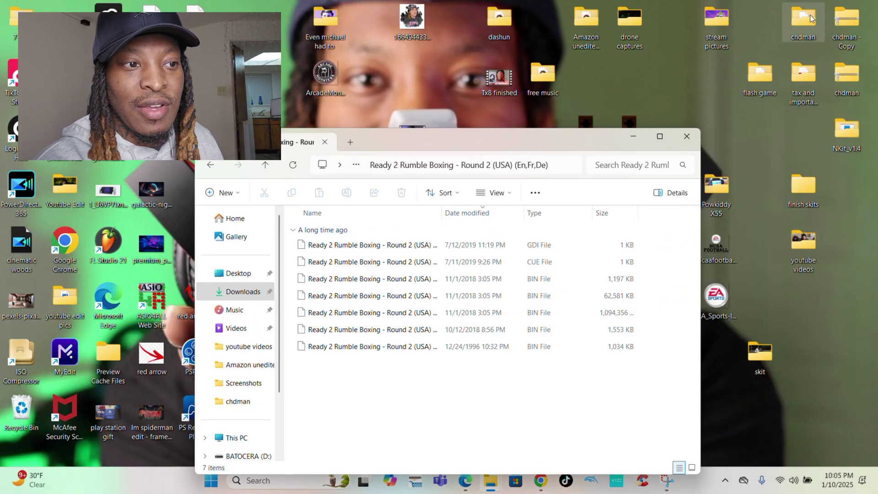
{"action": "double_click", "coordinate": [804, 20]}
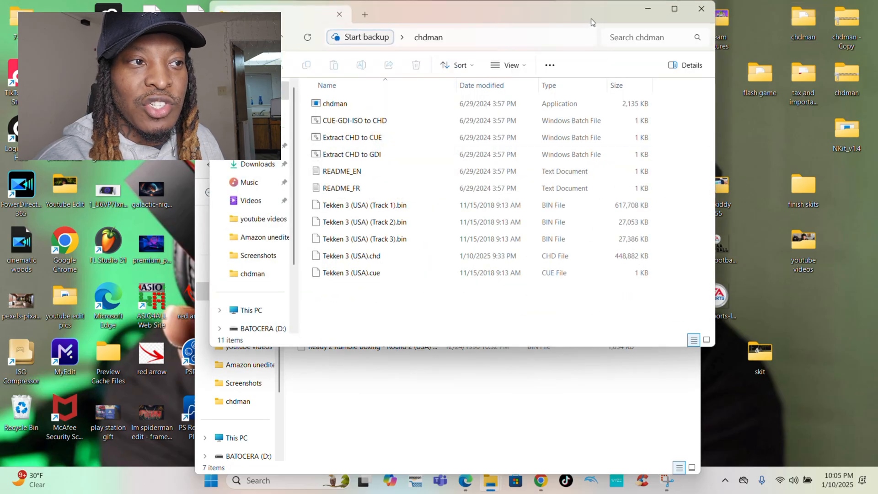
{"action": "left_click_drag", "start_coordinate": [591, 18], "coordinate": [730, 140]}
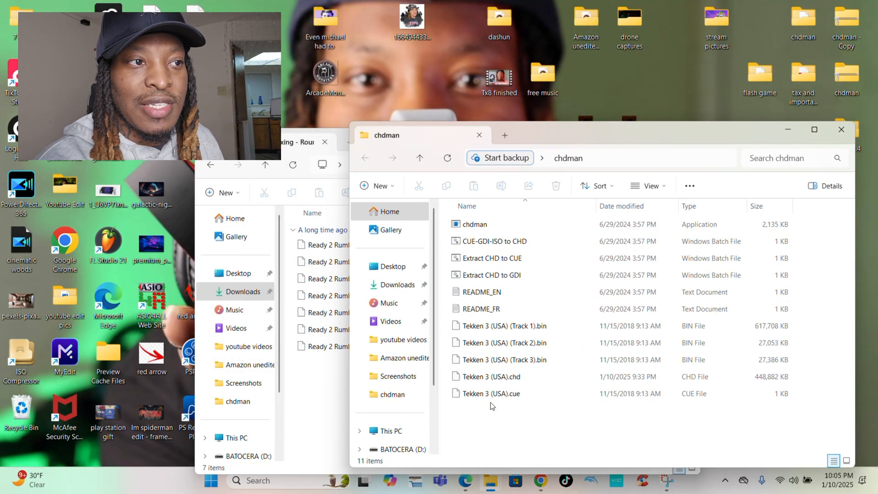
Delete the five Tekken 3 files from the chdman folder
{"action": "left_click_drag", "start_coordinate": [491, 407], "coordinate": [506, 328]}
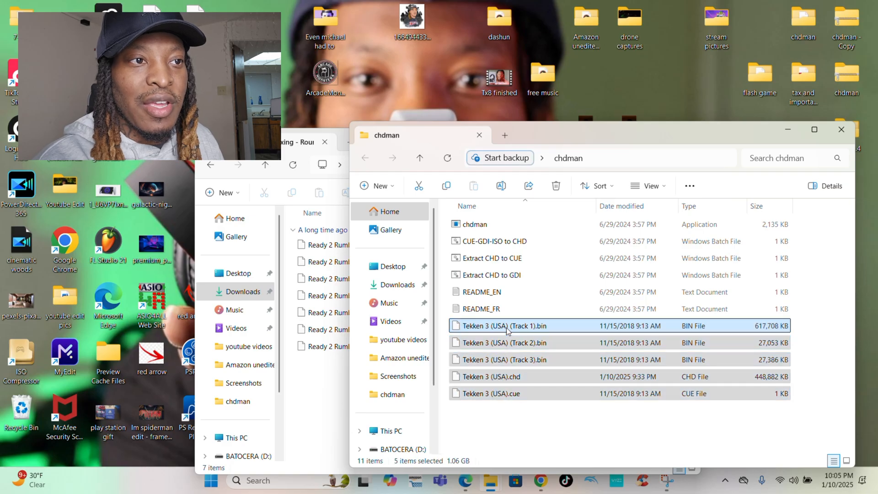
{"action": "right_click", "coordinate": [507, 328]}
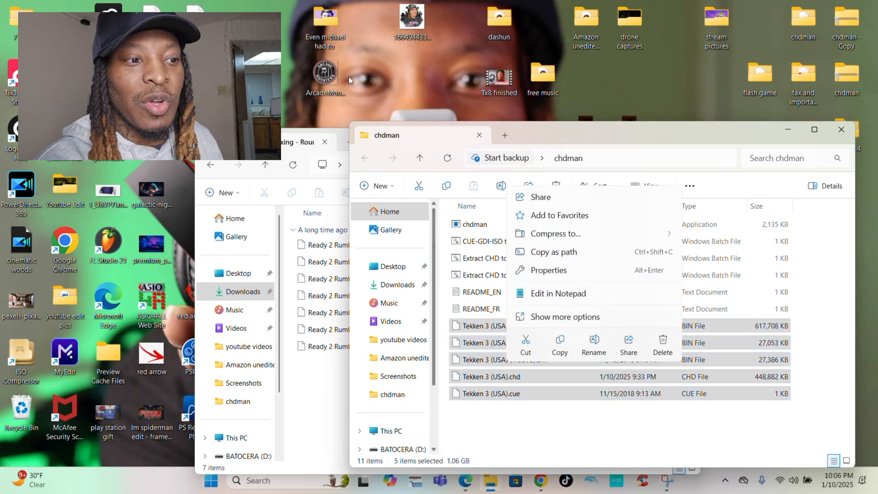
{"action": "key", "text": "Escape"}
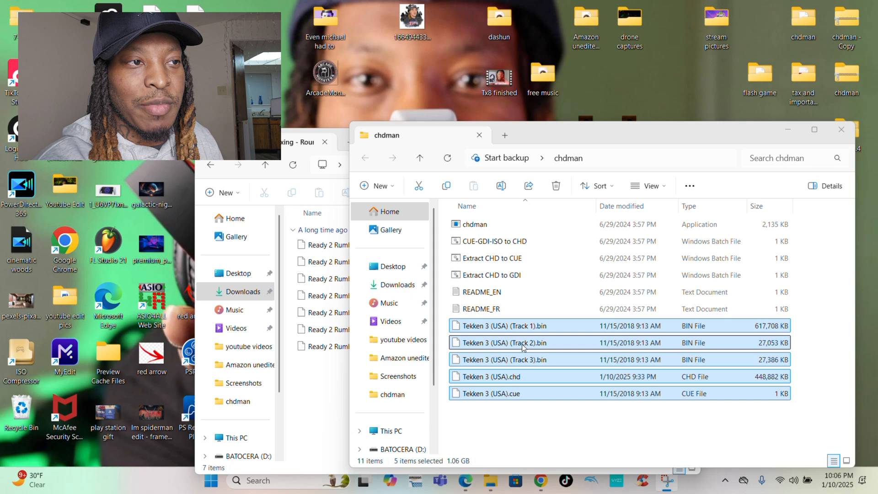
{"action": "right_click", "coordinate": [527, 349]}
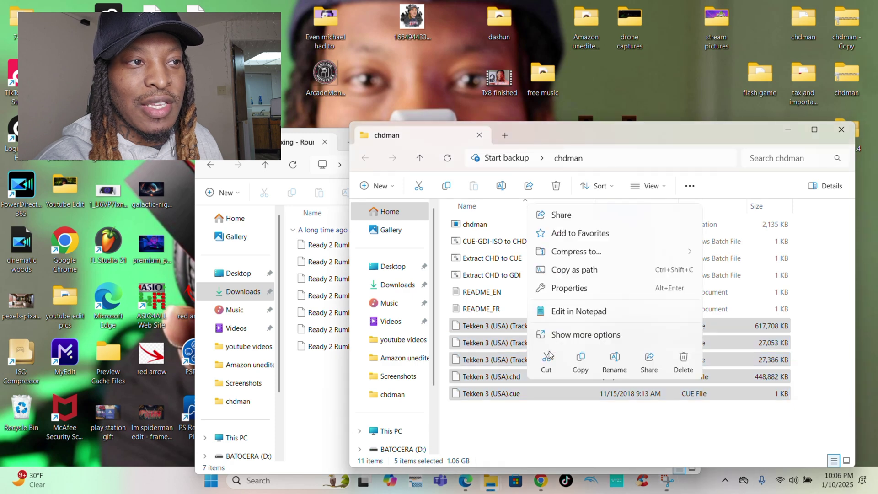
{"action": "left_click", "coordinate": [684, 361]}
Select all seven Ready 2 Rumble files to move them into the chdman folder
{"action": "left_click", "coordinate": [372, 368]}
{"action": "mouse_move", "coordinate": [372, 368]}
{"action": "left_mouse_down"}
{"action": "mouse_move", "coordinate": [424, 249]}
{"action": "mouse_move", "coordinate": [752, 362]}
{"action": "left_mouse_up"}
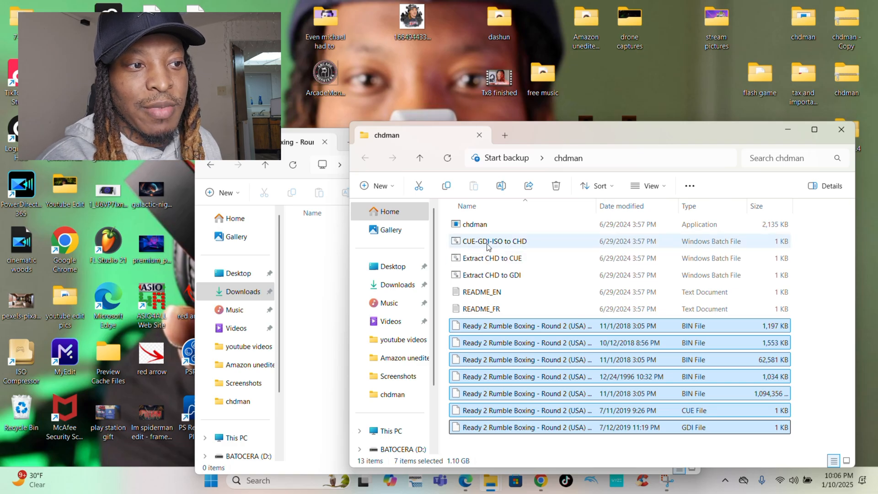
Run the CUE-GDI-ISO to CHD script to convert Ready 2 Rumble into one CHD file
{"action": "left_click", "coordinate": [515, 242]}
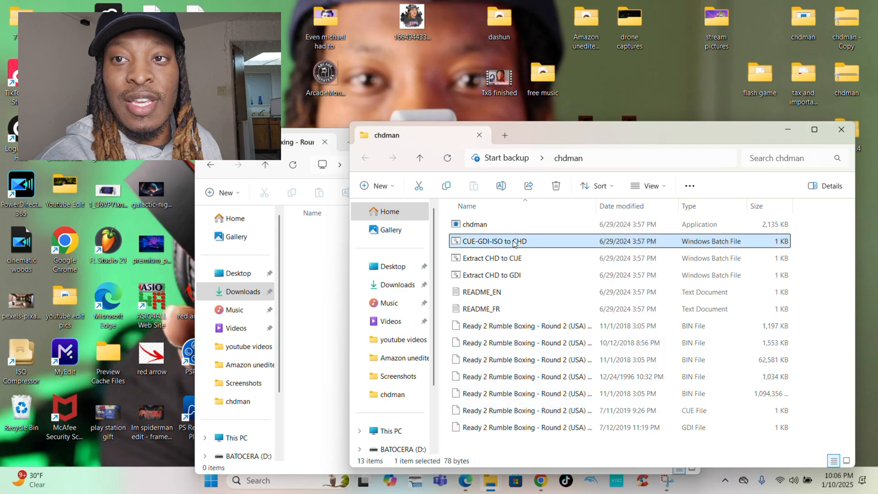
{"action": "double_click", "coordinate": [515, 242]}
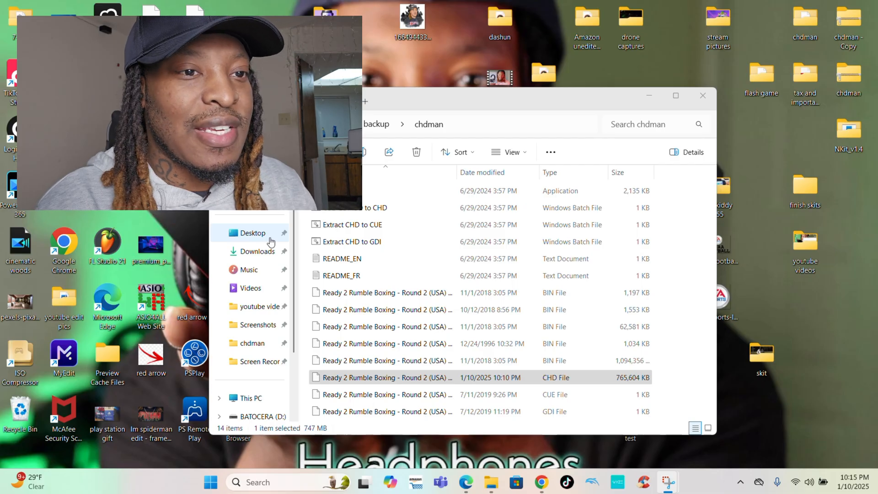
In a new Explorer window, open SHARE (E:) > roms > dreamcast
{"action": "double_click", "coordinate": [806, 191]}
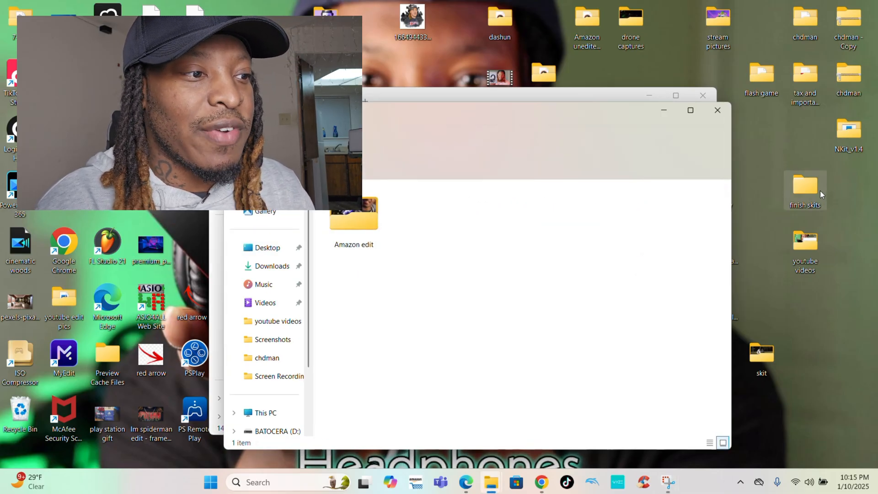
{"action": "scroll", "coordinate": [275, 330], "scroll_direction": "down", "scroll_amount": 3}
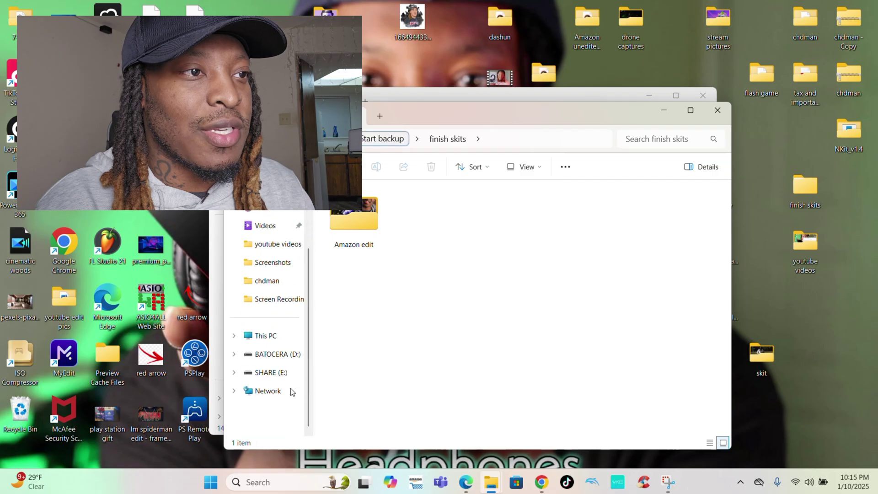
{"action": "left_click", "coordinate": [271, 336]}
{"action": "double_click", "coordinate": [397, 238]}
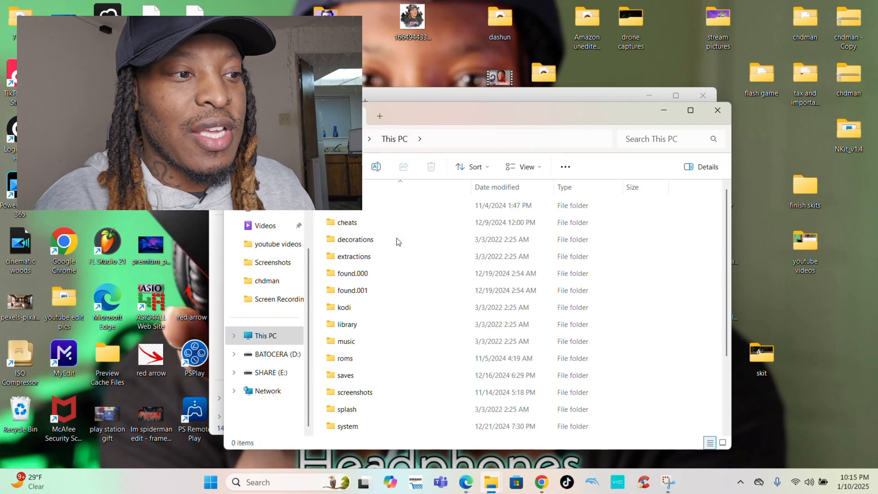
{"action": "double_click", "coordinate": [375, 357]}
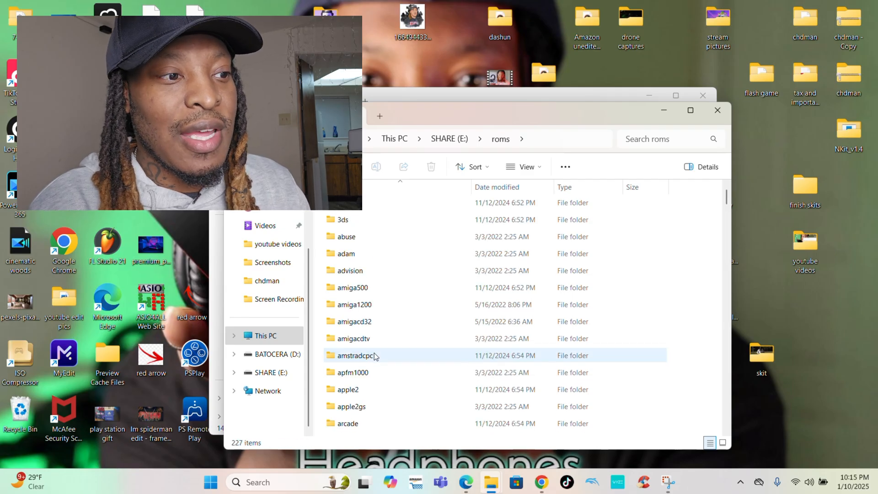
{"action": "scroll", "coordinate": [375, 356], "scroll_direction": "down", "scroll_amount": 4}
{"action": "scroll", "coordinate": [375, 357], "scroll_direction": "down", "scroll_amount": 4}
{"action": "scroll", "coordinate": [375, 356], "scroll_direction": "down", "scroll_amount": 3}
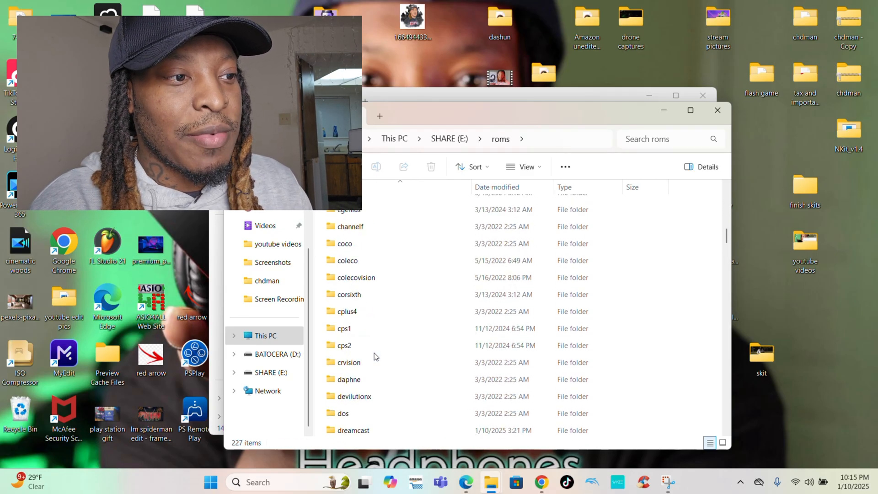
{"action": "scroll", "coordinate": [376, 357], "scroll_direction": "down", "scroll_amount": 2}
{"action": "scroll", "coordinate": [375, 357], "scroll_direction": "down", "scroll_amount": 1}
{"action": "double_click", "coordinate": [353, 318]}
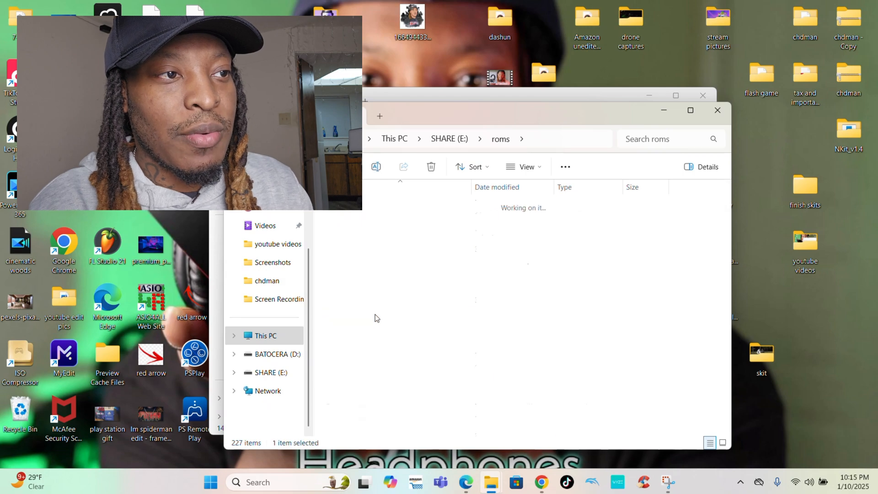
Arrange the dreamcast and chdman windows and drag the Ready 2 Rumble CHD toward dreamcast to copy it
{"action": "mouse_move", "coordinate": [478, 115]}
{"action": "left_mouse_down"}
{"action": "mouse_move", "coordinate": [401, 112]}
{"action": "mouse_move", "coordinate": [262, 71]}
{"action": "left_mouse_up"}
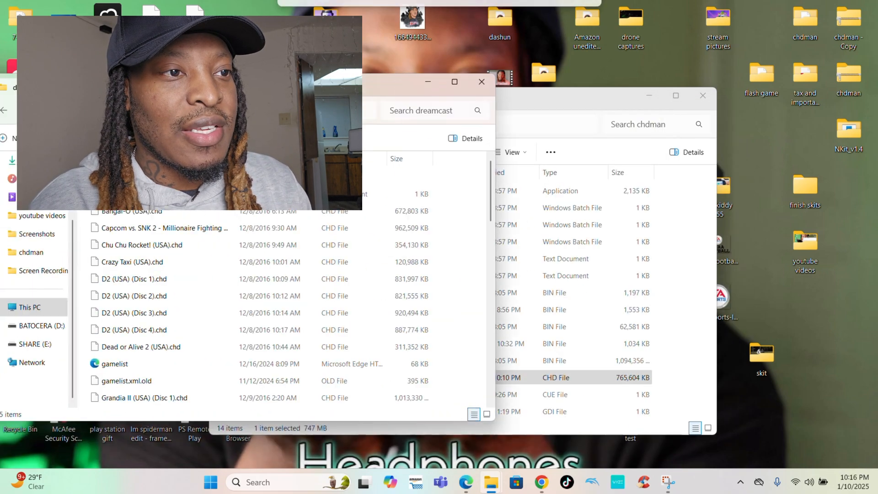
{"action": "left_click", "coordinate": [532, 98]}
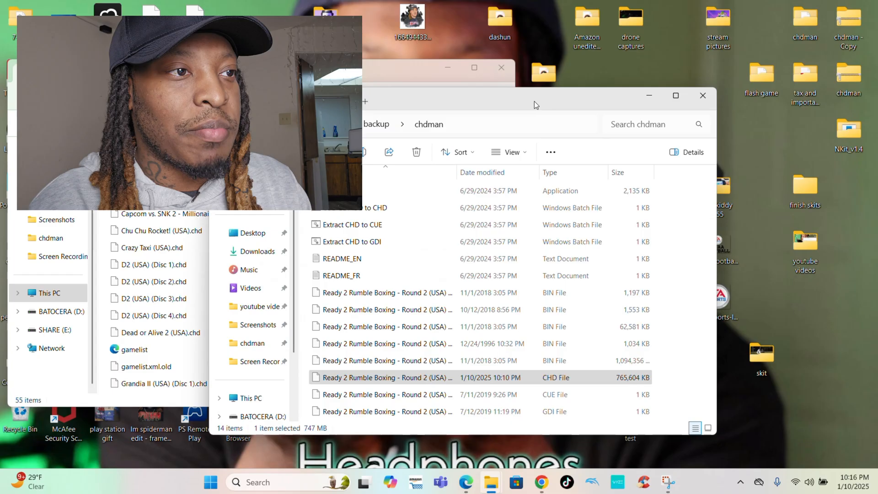
{"action": "left_click_drag", "start_coordinate": [429, 98], "coordinate": [602, 97]}
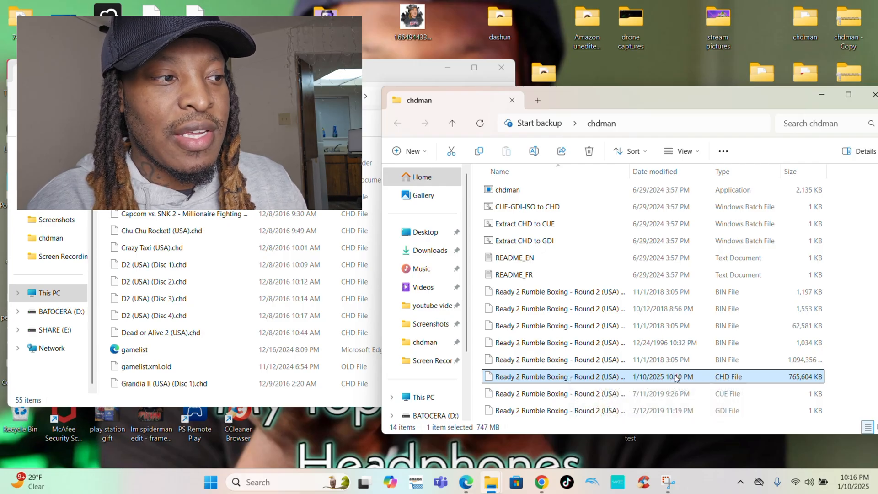
{"action": "left_click_drag", "start_coordinate": [677, 378], "coordinate": [280, 325]}
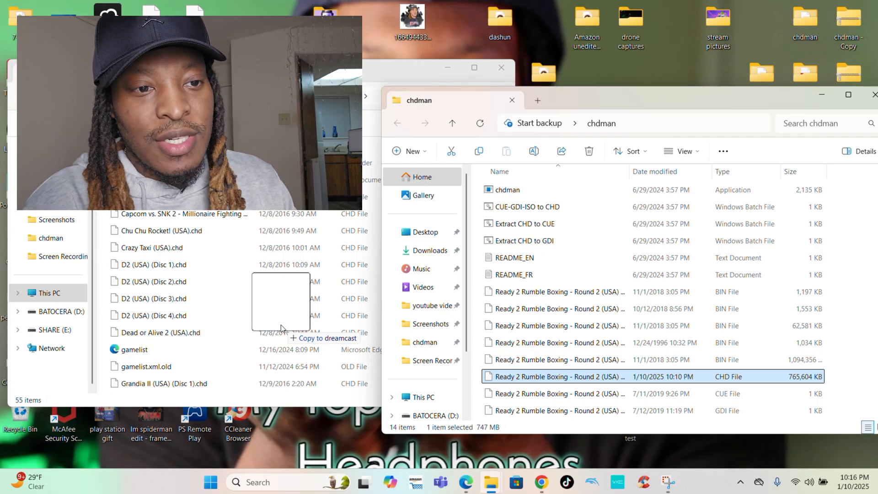
{"action": "left_click_drag", "start_coordinate": [281, 324], "coordinate": [542, 374]}
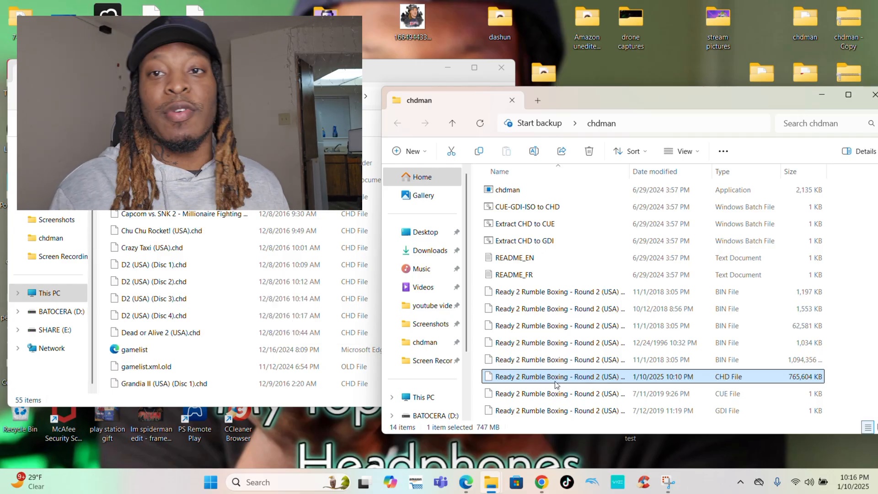